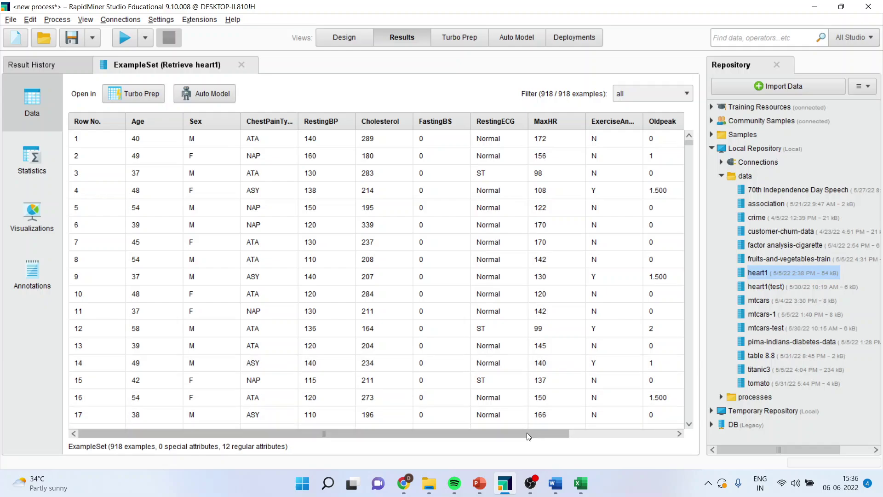
Sort the heart1 example set by the HeartDisease column in descending order.
left_click_drag(526, 432, 613, 432)
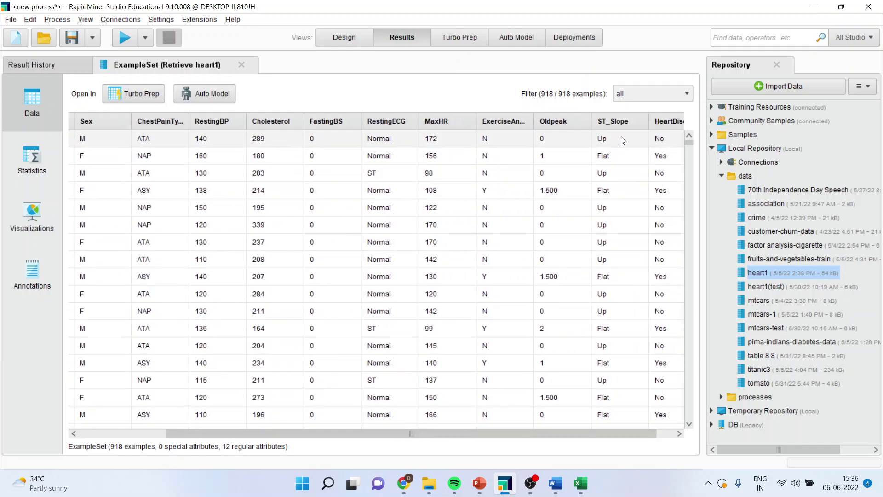
scroll(640, 423, "right", 2)
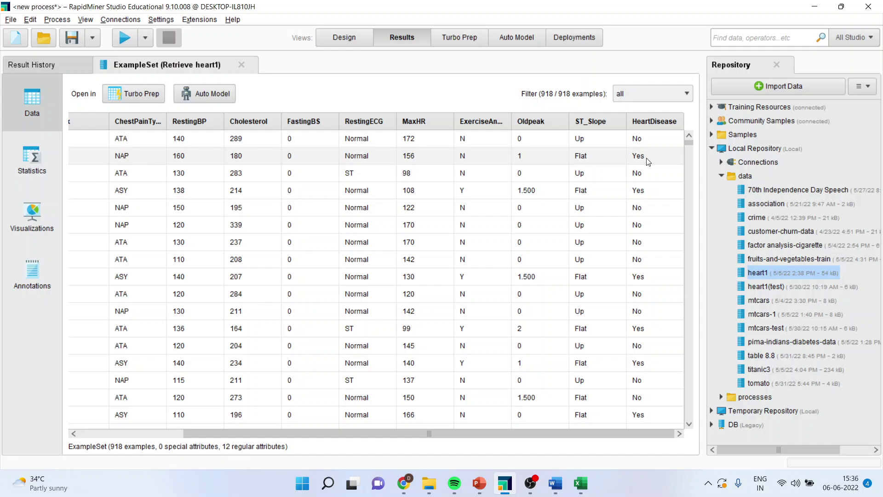
left_click(650, 122)
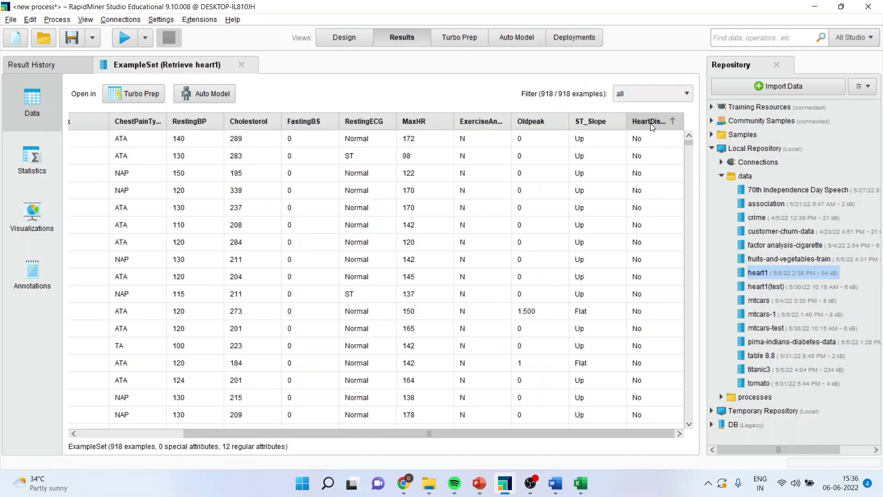
left_click(651, 123)
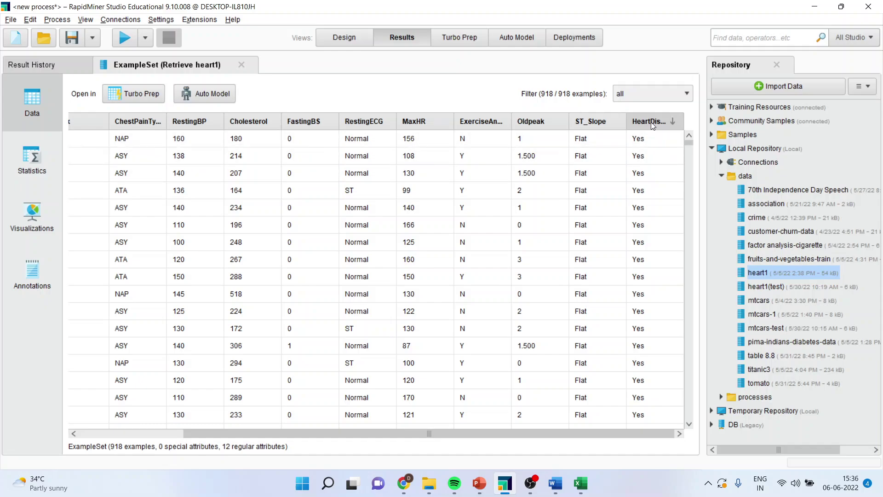
Return to the process design, insert a Select Attributes operator after Retrieve heart1, and move both operators closer to the process input.
left_click(343, 38)
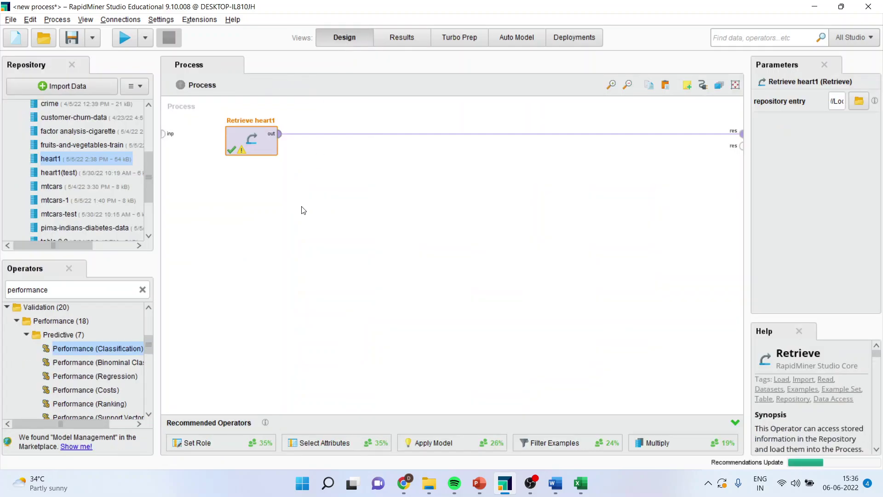
double_click(63, 289)
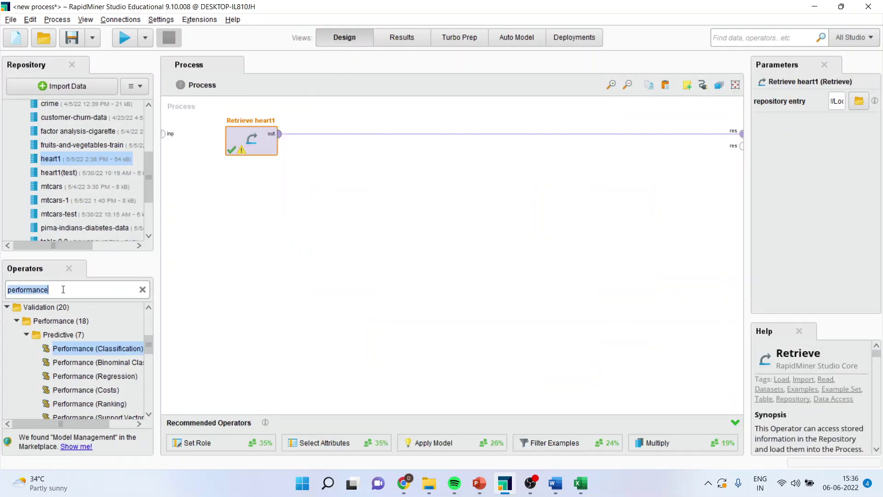
type("sele")
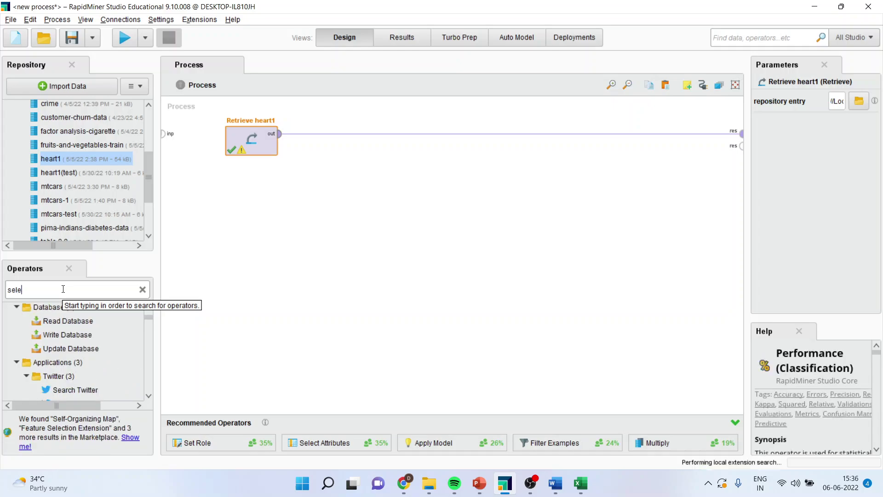
type("ct att")
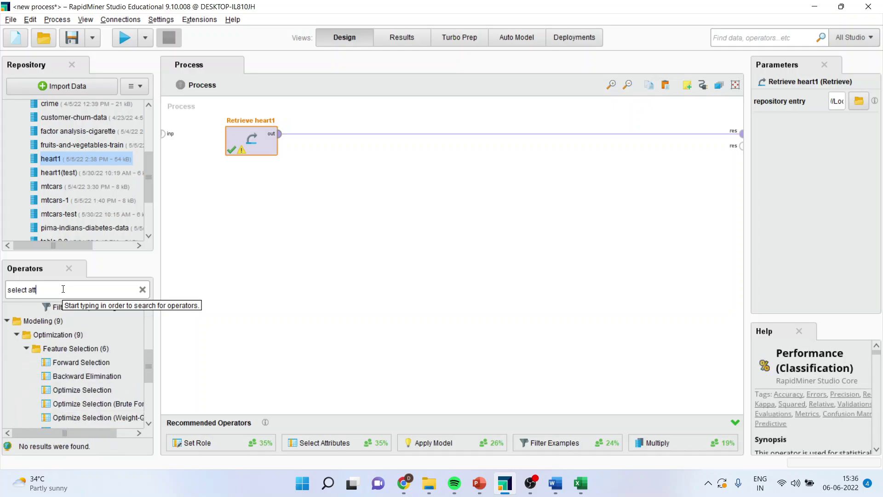
type("ri")
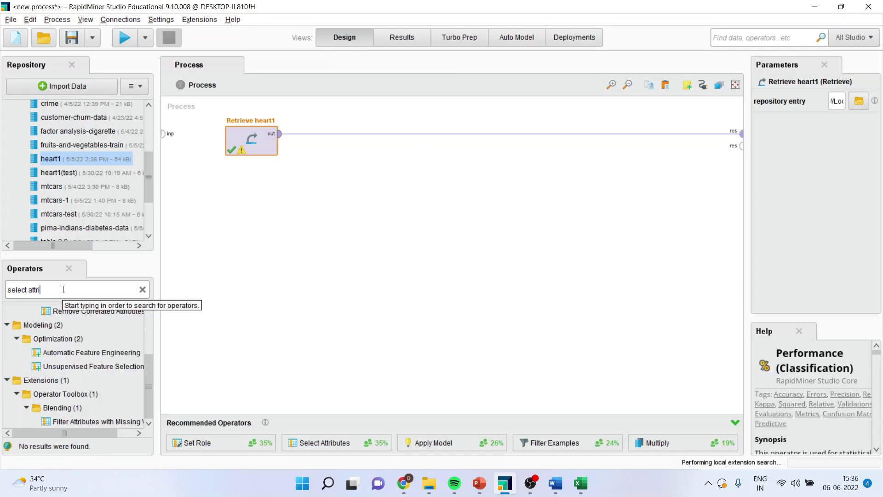
type("butes")
left_click_drag(78, 339, 308, 146)
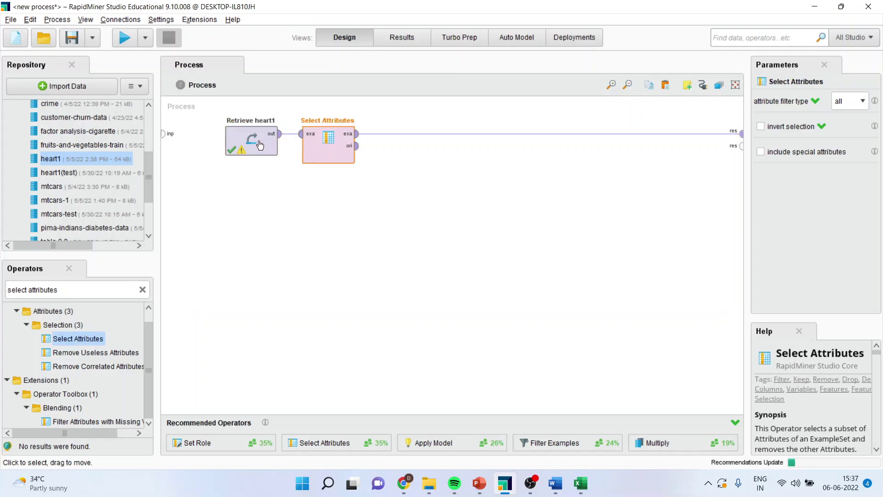
left_click(308, 148)
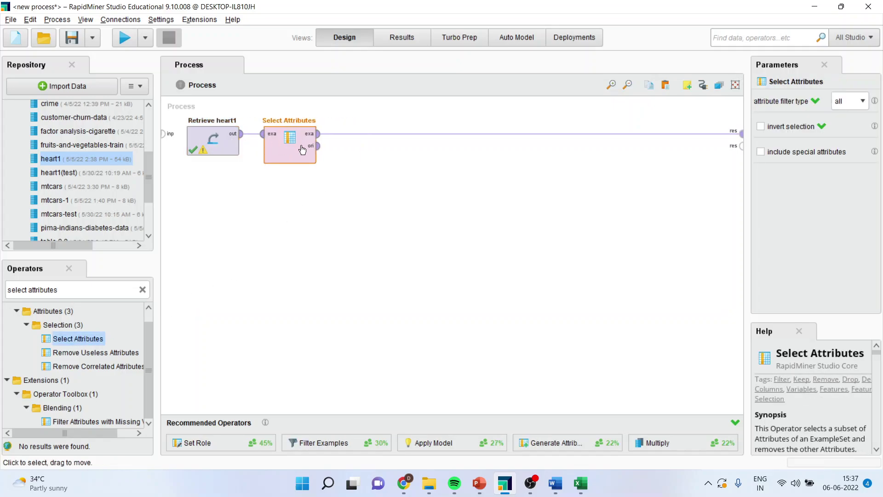
Set the Select Attributes filter type to subset and add Age, Cholesterol and FastingBS to the selected attributes.
left_click(863, 101)
left_click(848, 136)
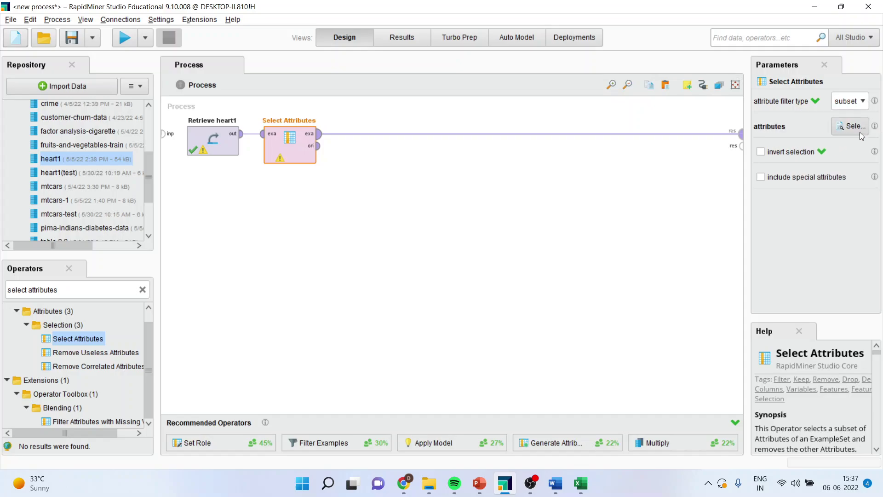
left_click(856, 127)
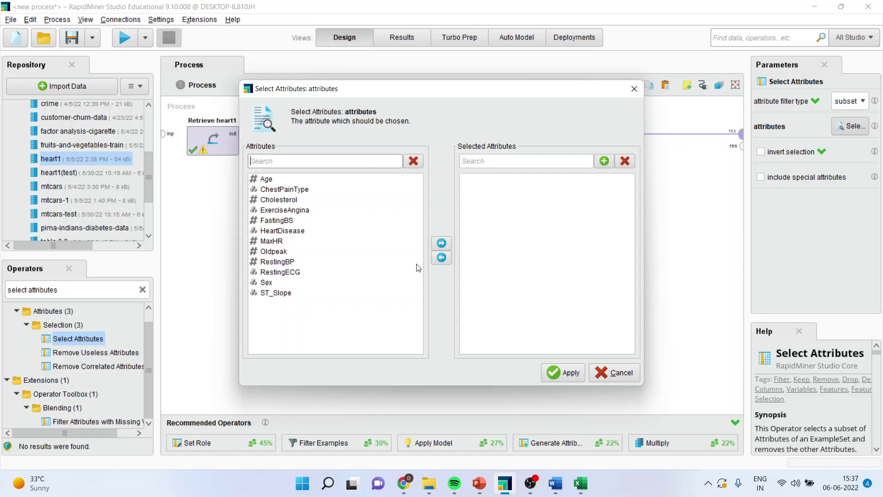
left_click(274, 180)
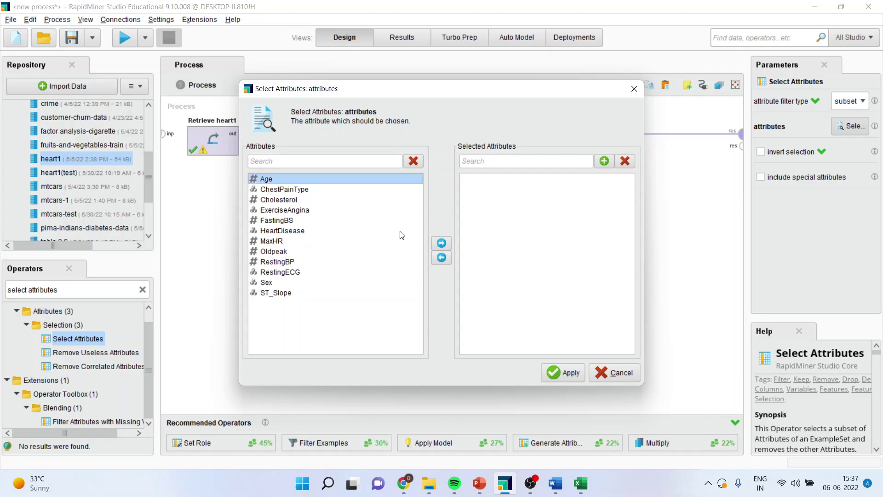
left_click(442, 243)
left_click(290, 190)
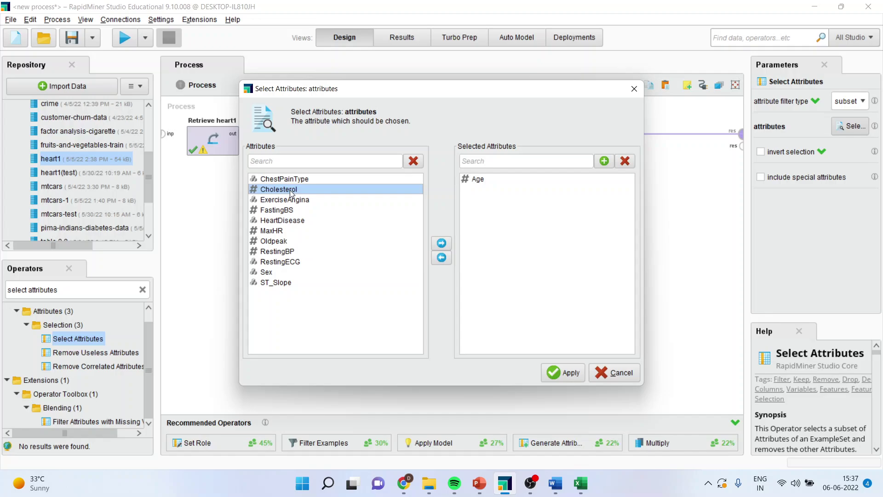
left_click(442, 244)
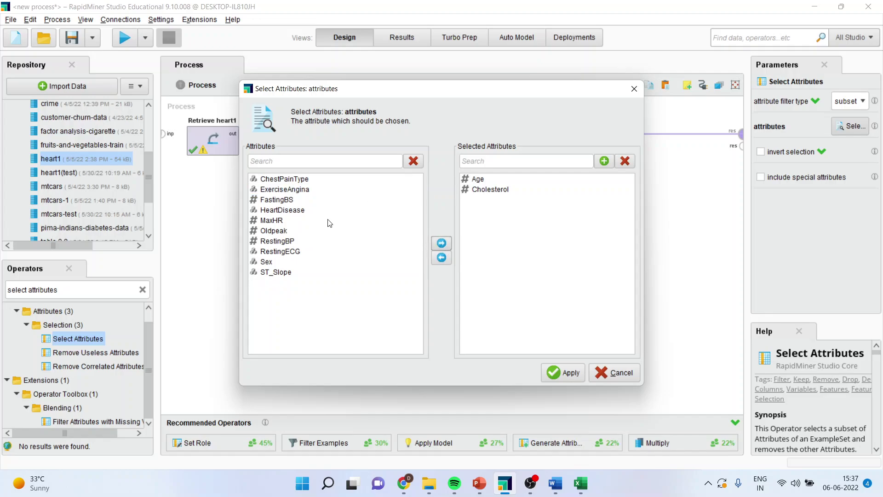
left_click(287, 201)
left_click(442, 243)
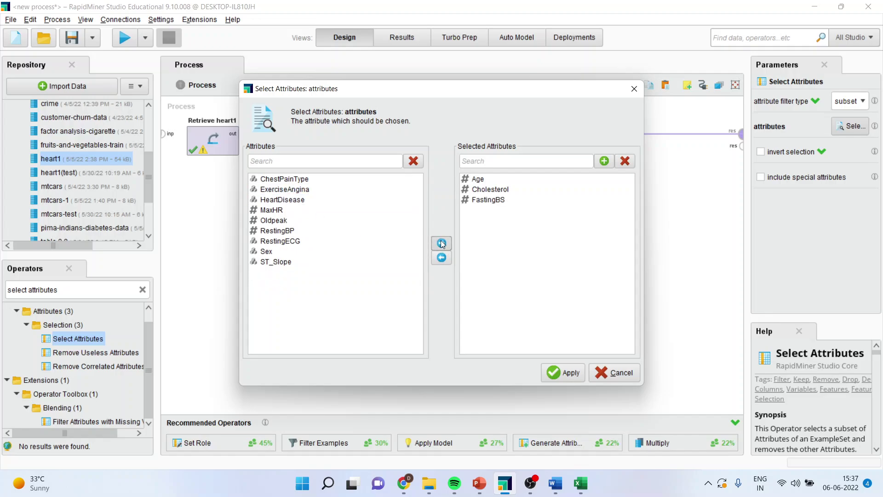
Add HeartDisease, Oldpeak, RestingBP and Sex to the selected attributes and apply the selection.
left_click(297, 200)
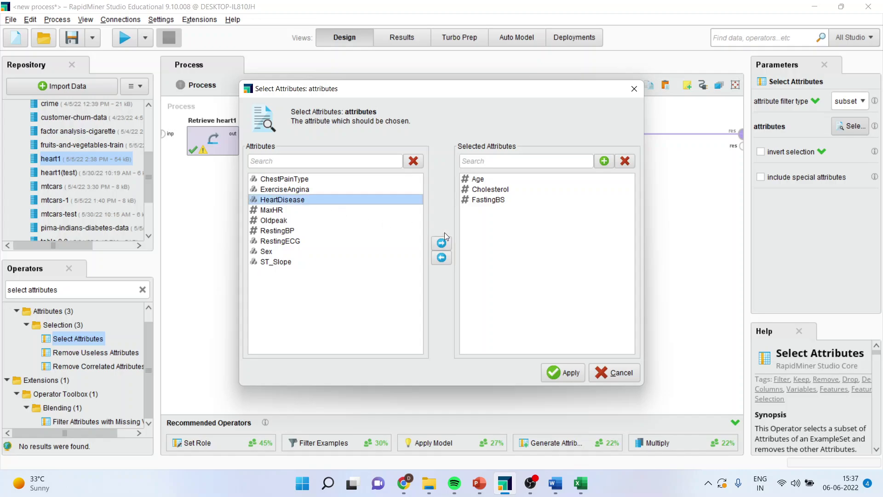
left_click(442, 243)
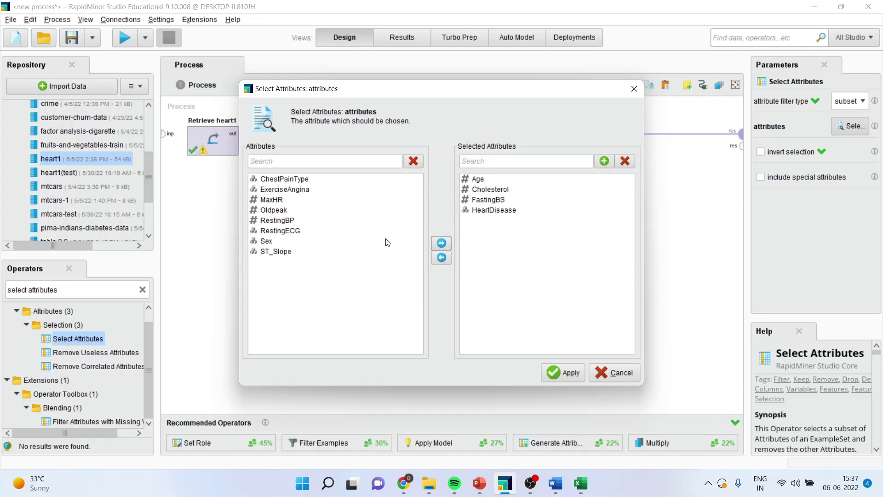
left_click(283, 211)
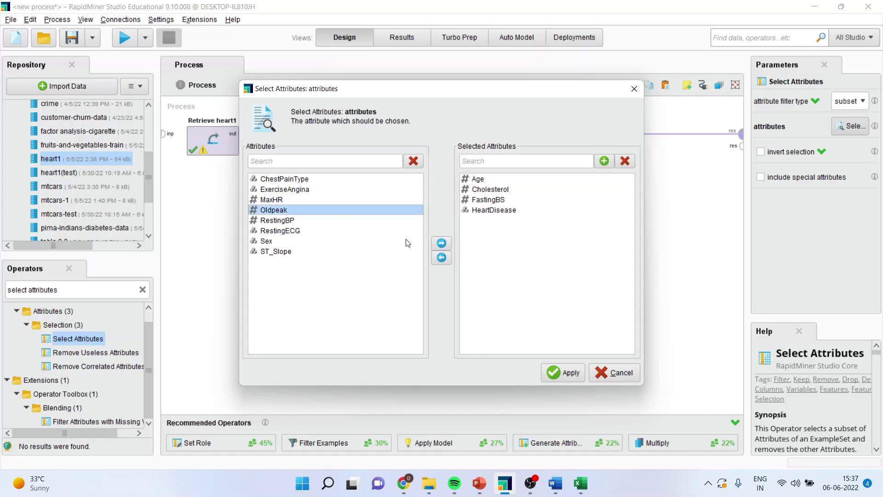
left_click(440, 246)
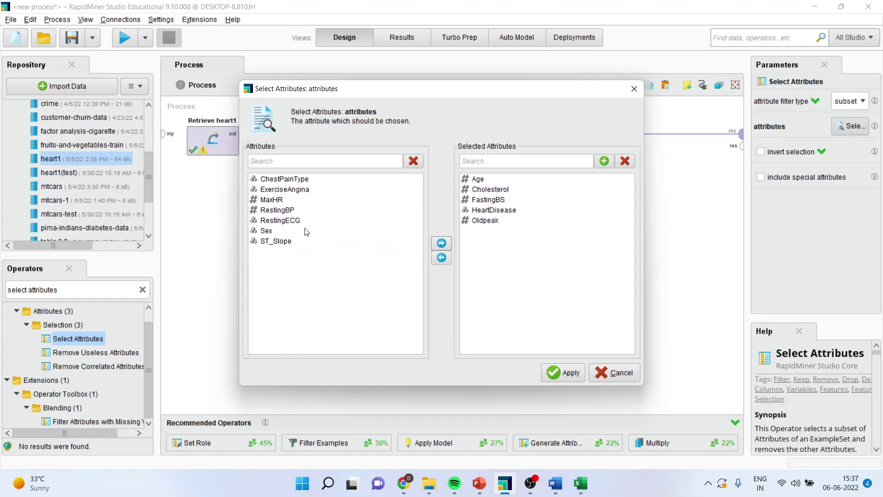
left_click(288, 210)
left_click(441, 243)
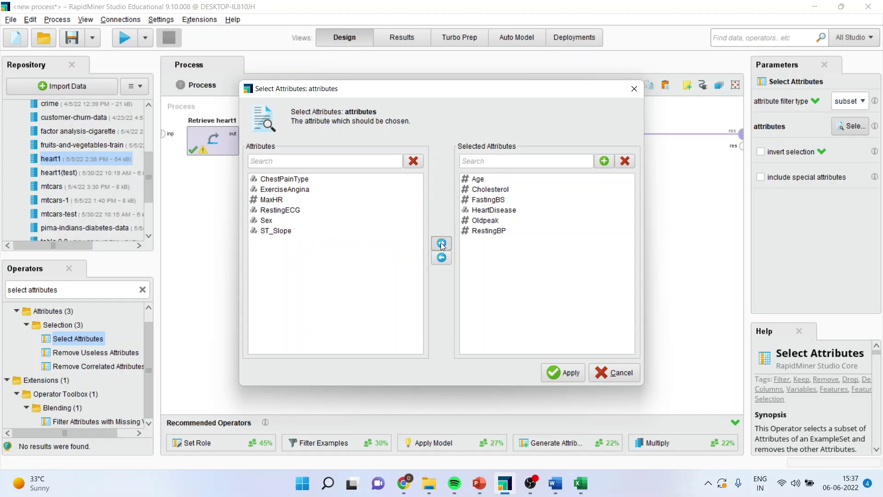
left_click(272, 221)
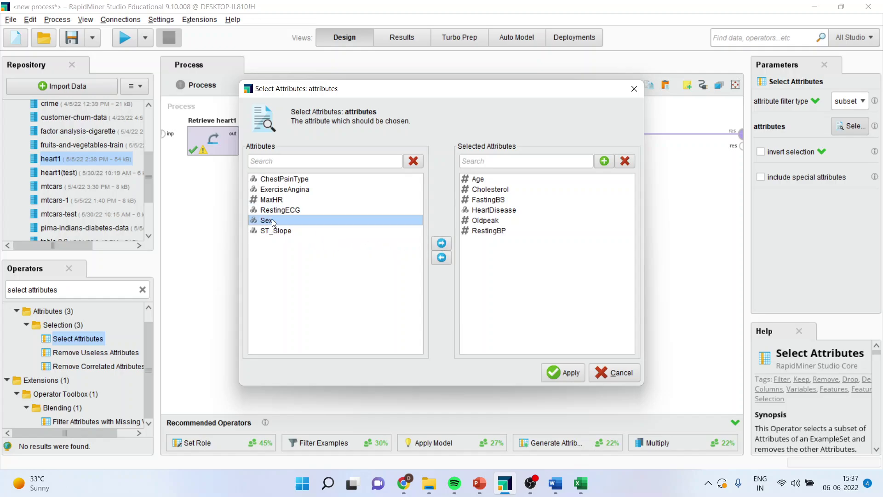
left_click(442, 243)
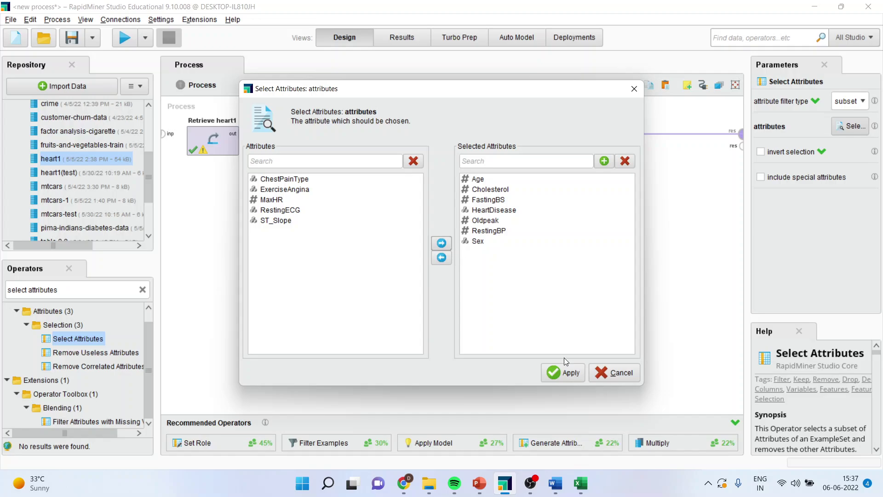
left_click(565, 372)
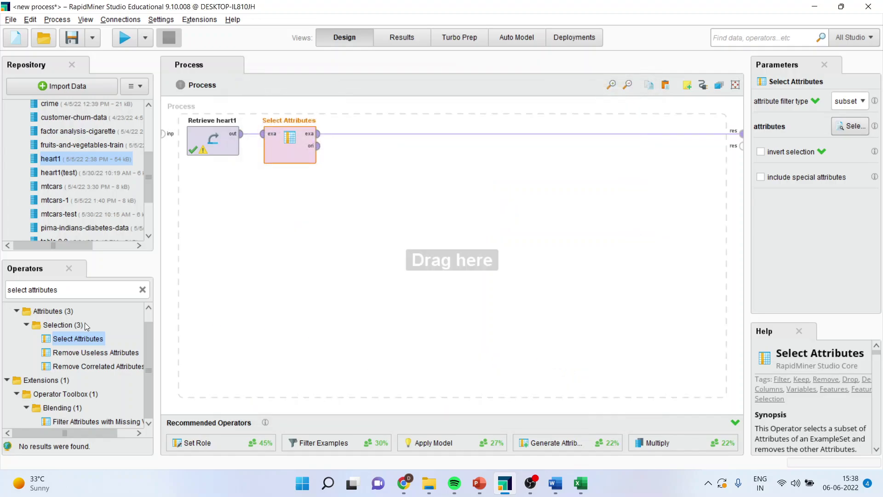
Find the Set Role operator and insert it into the connection after Select Attributes.
left_click(74, 289)
type("set role")
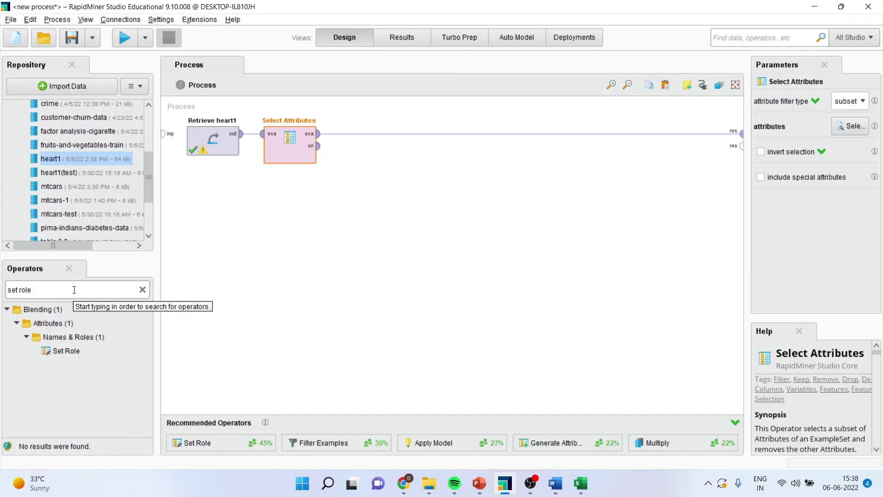
left_click_drag(66, 351, 162, 321)
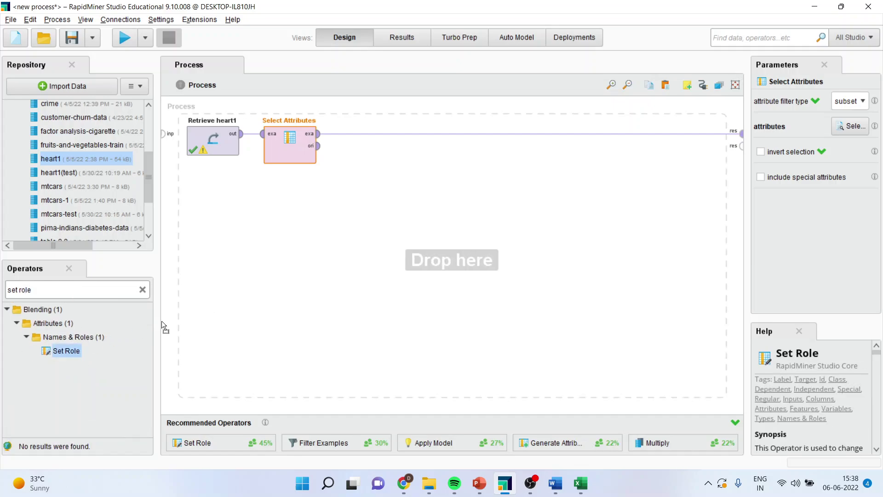
left_click_drag(355, 164, 361, 137)
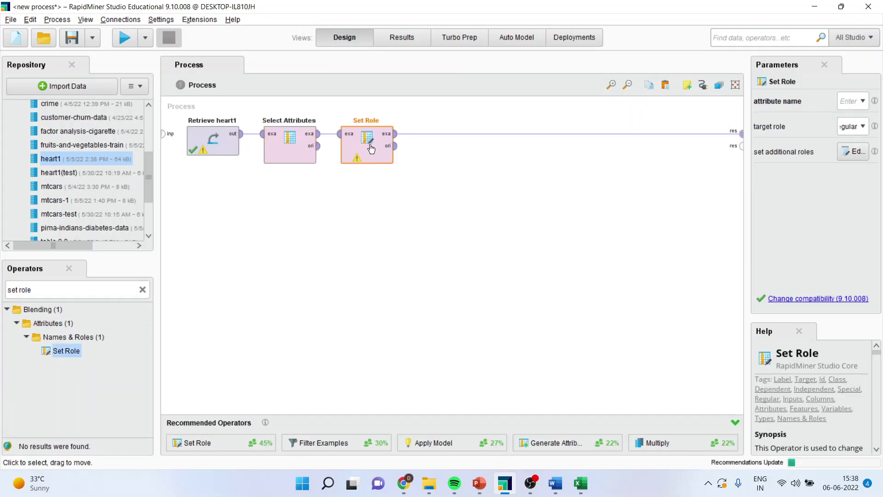
Configure Set Role with HeartDisease as the attribute name and label as the target role.
left_click(862, 102)
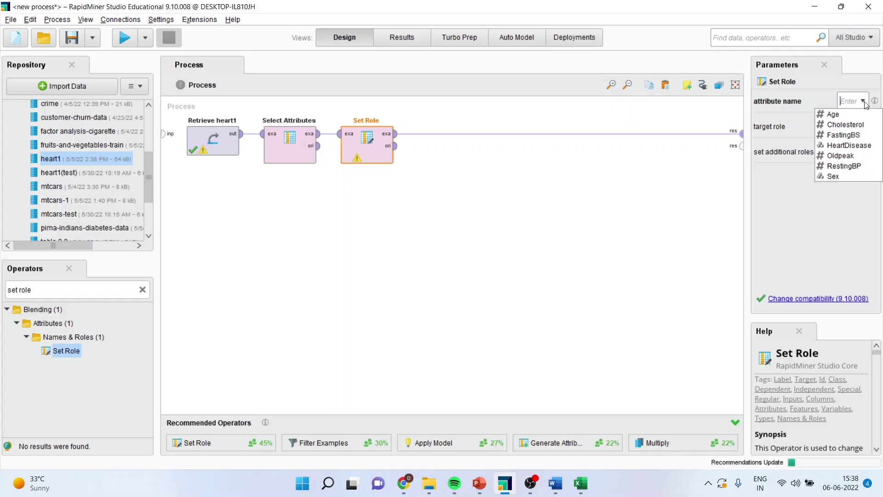
left_click(855, 146)
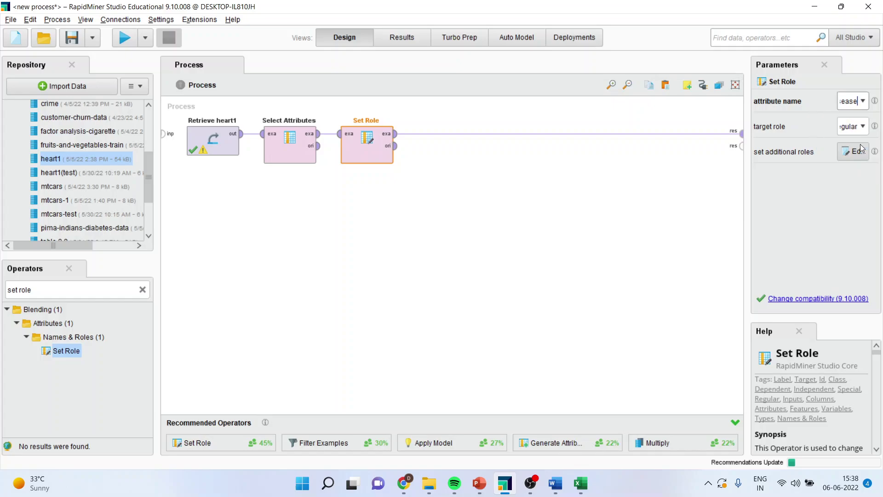
left_click(863, 127)
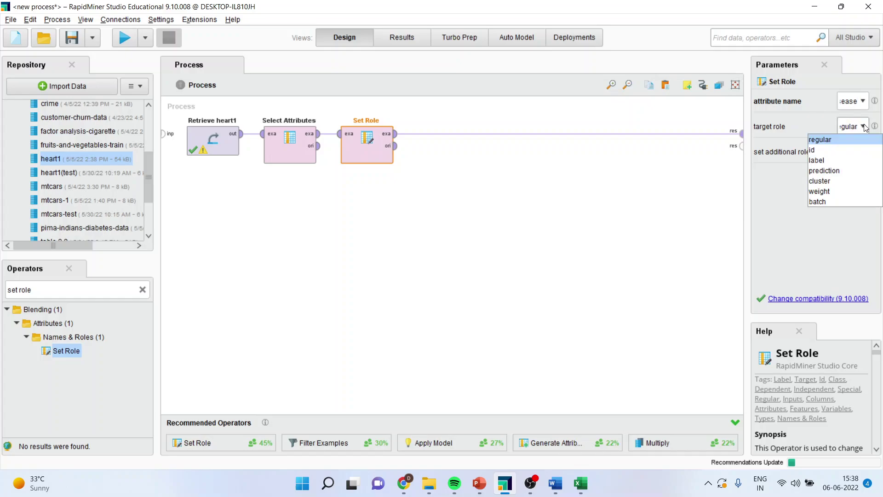
left_click(837, 159)
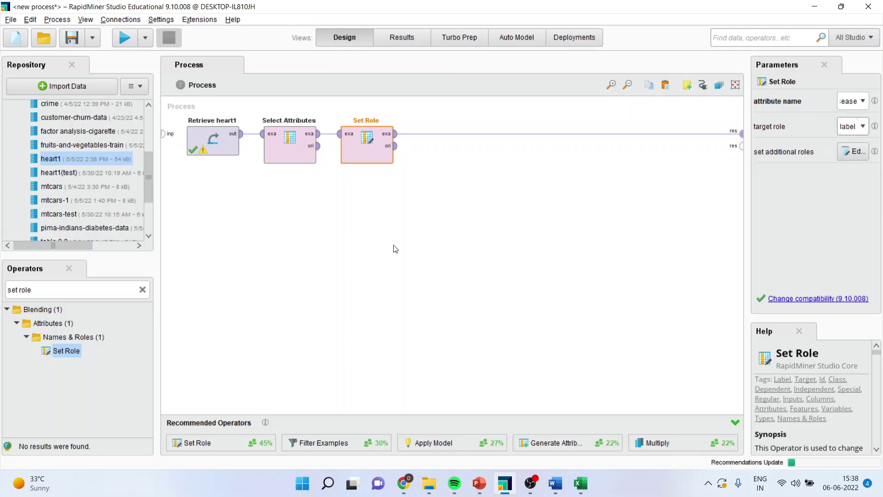
Find the Split Data operator, place it below Set Role, and connect Set Role's example output to it instead of the process result.
left_click(75, 290)
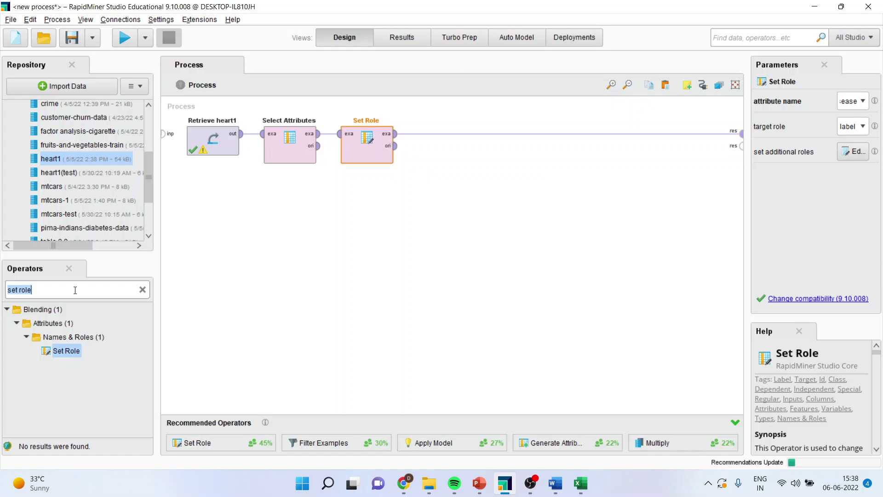
type("sp")
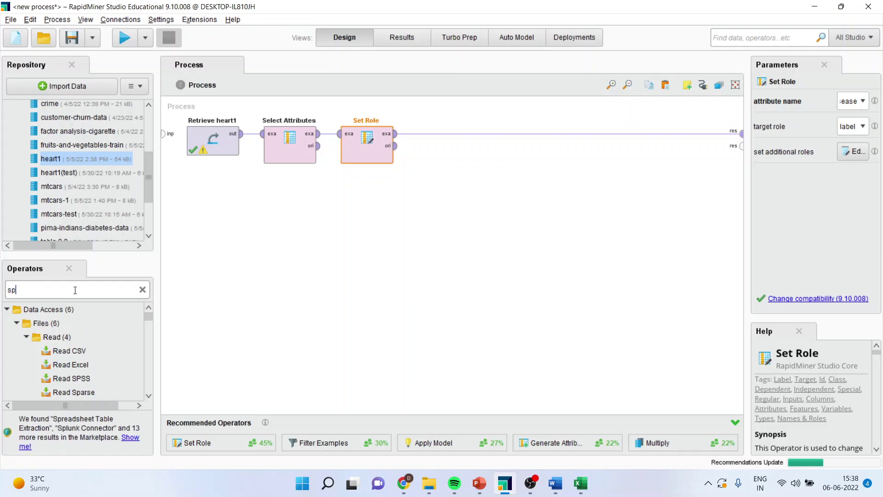
type("lit data")
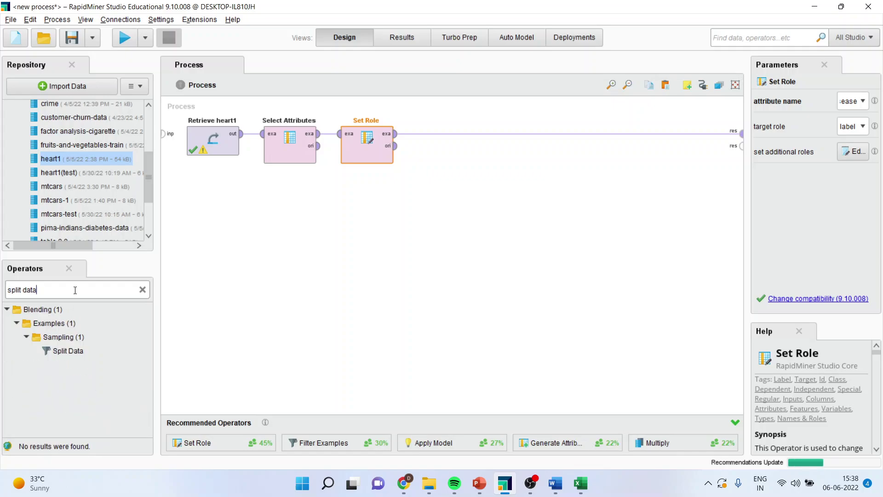
left_click_drag(78, 352, 301, 303)
left_click_drag(362, 268, 364, 262)
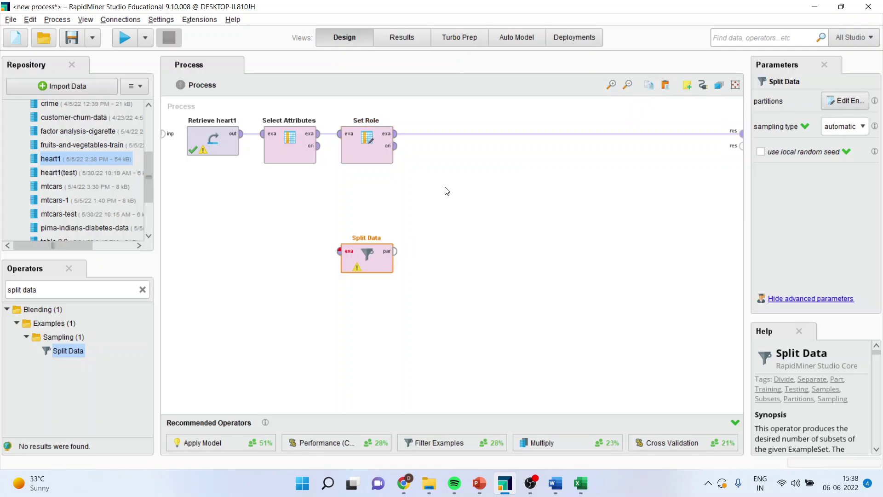
left_click(566, 135)
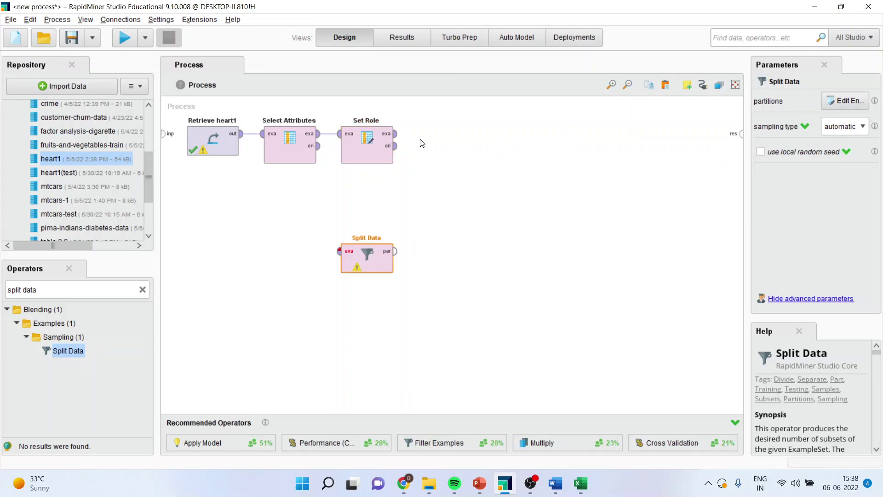
left_click(395, 133)
left_click(344, 255)
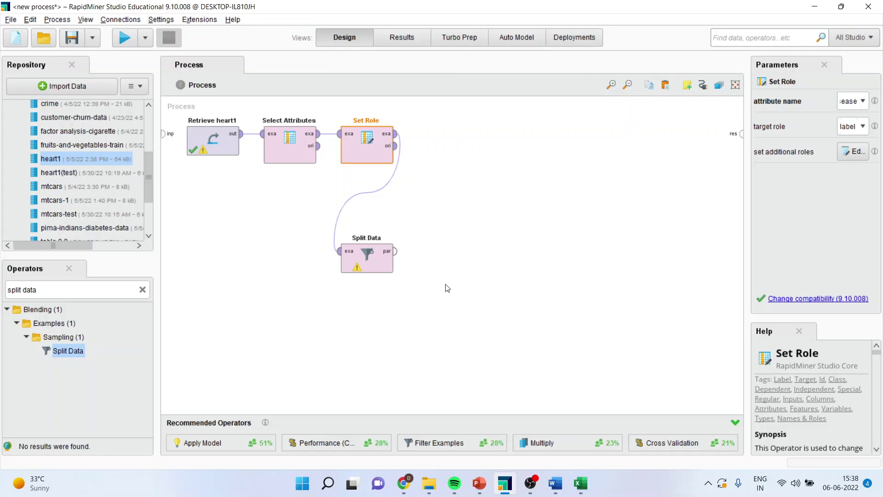
Add a Logistic Regression operator to the process and connect Split Data's first partition output to its training input.
left_click_drag(65, 302, 65, 302)
left_click(54, 287)
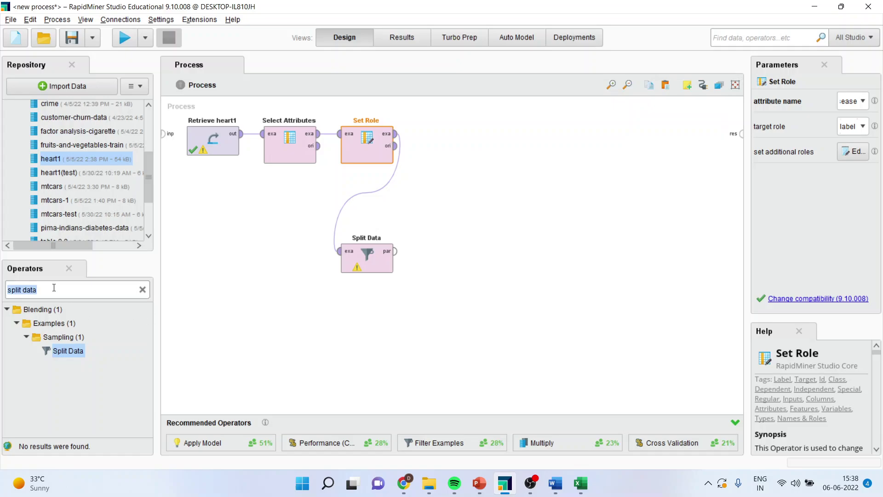
type("logistic")
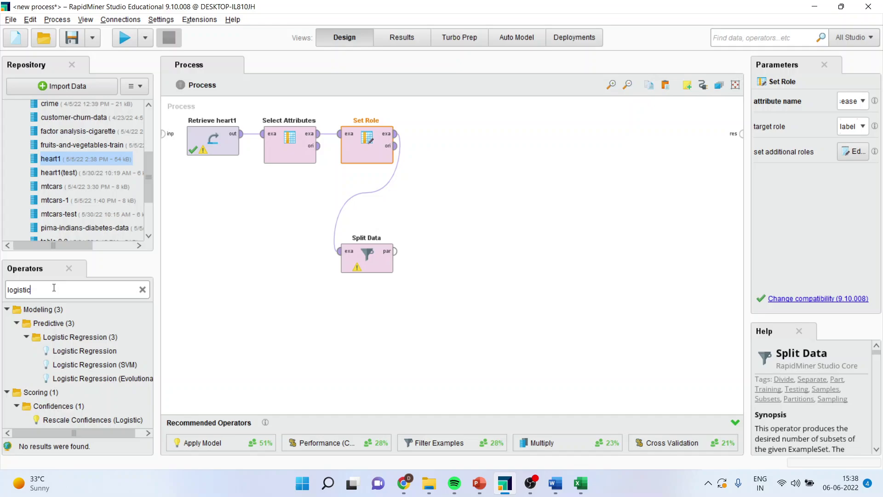
left_click_drag(85, 351, 469, 139)
left_click(395, 251)
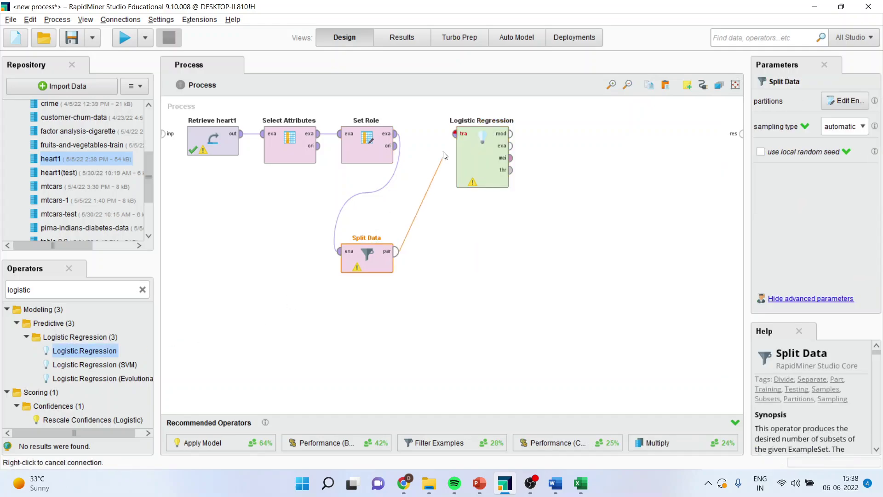
left_click(455, 135)
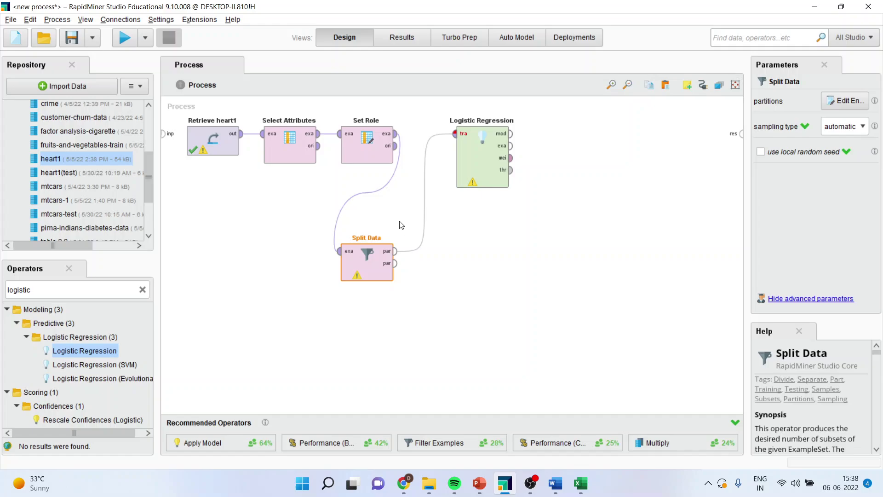
Add an Apply Model operator fed by the Logistic Regression model and by Split Data's second partition as unlabelled data.
double_click(81, 288)
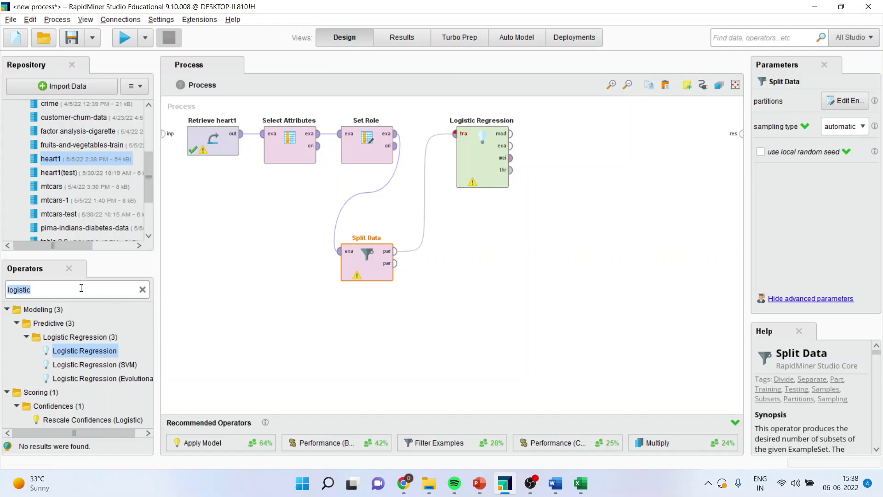
type("apply")
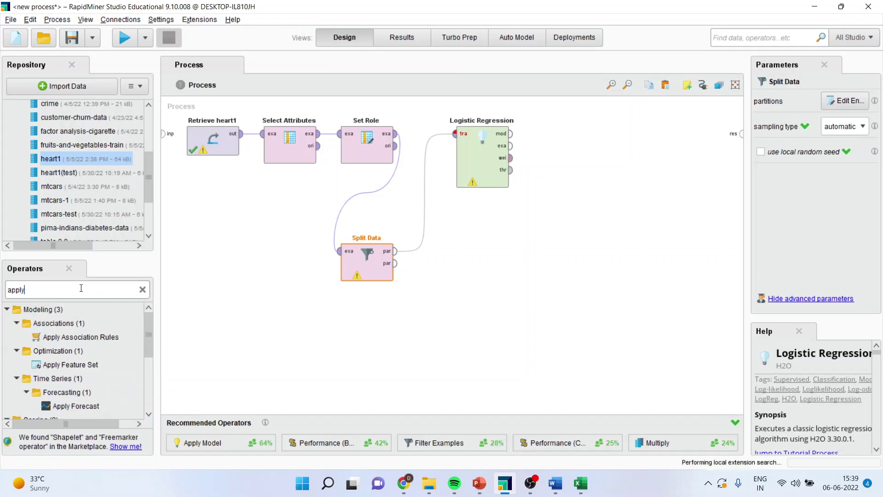
type(" model")
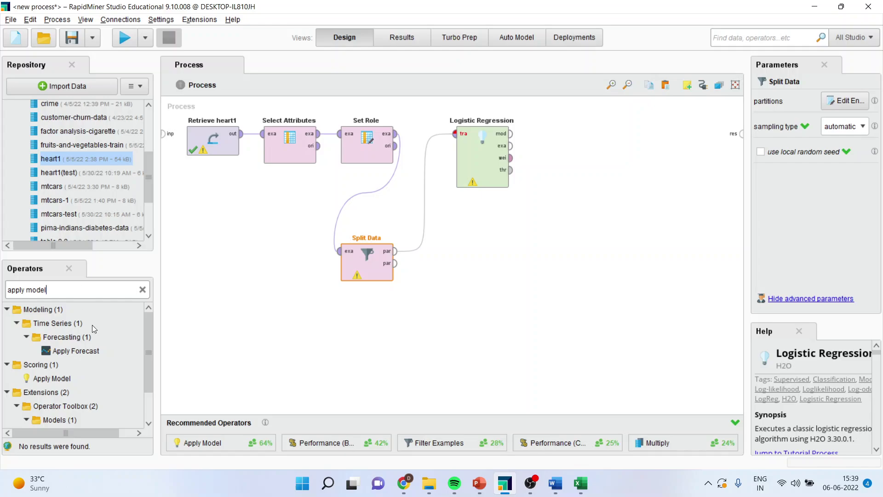
left_click_drag(65, 381, 490, 288)
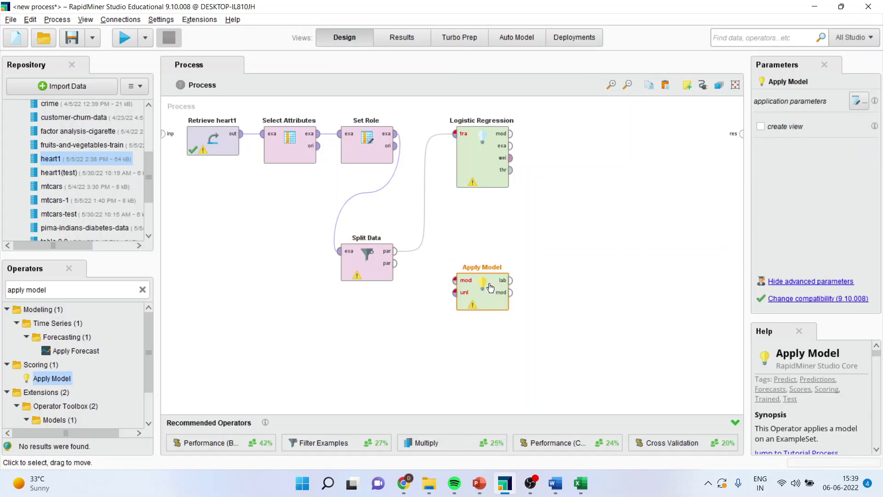
left_click(510, 134)
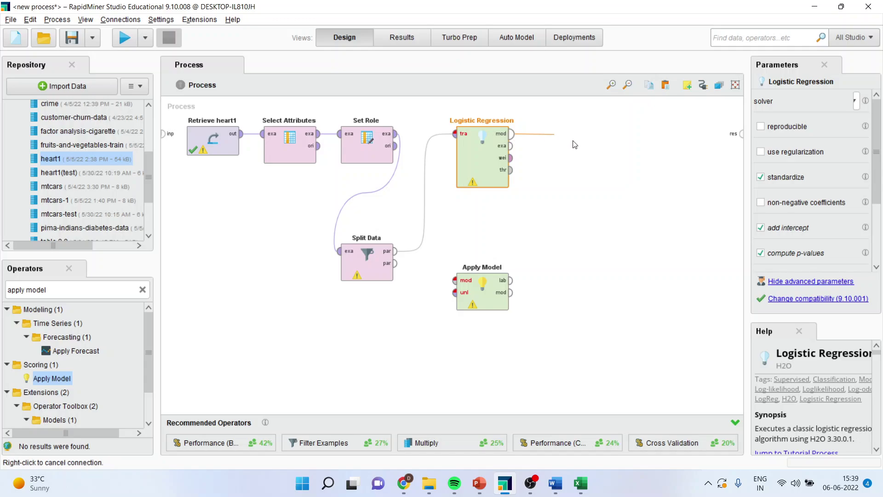
left_click(454, 280)
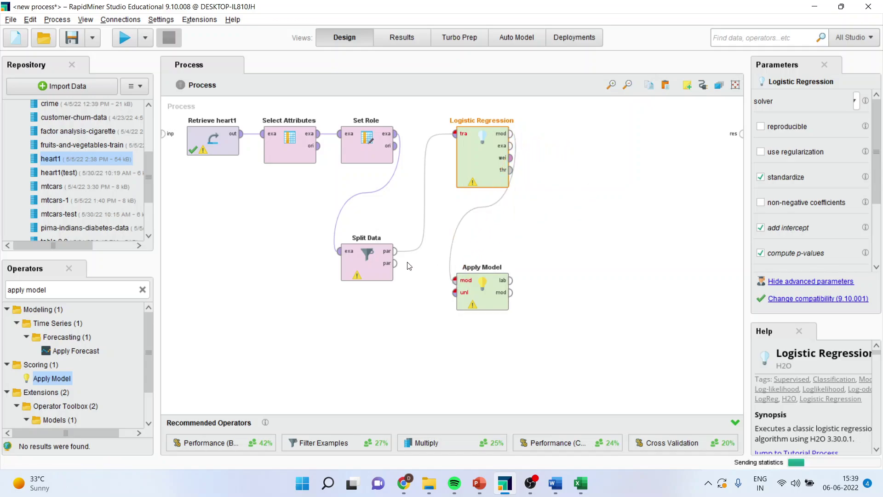
left_click(395, 263)
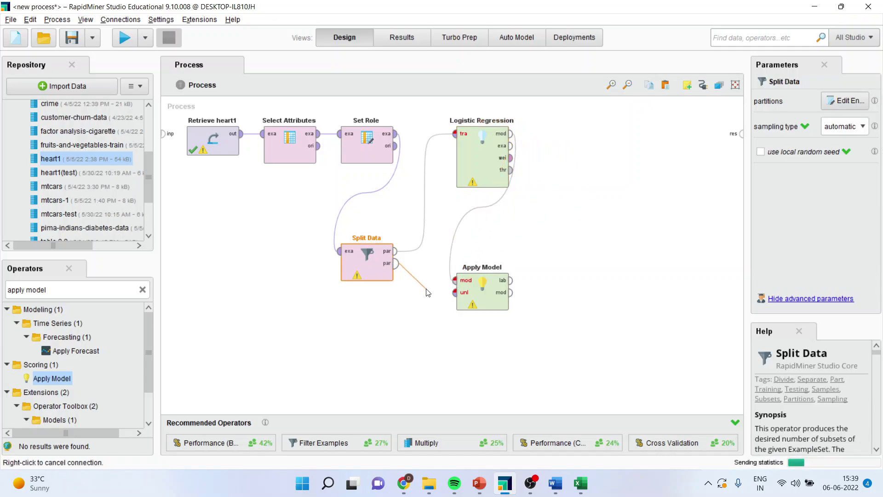
left_click(455, 292)
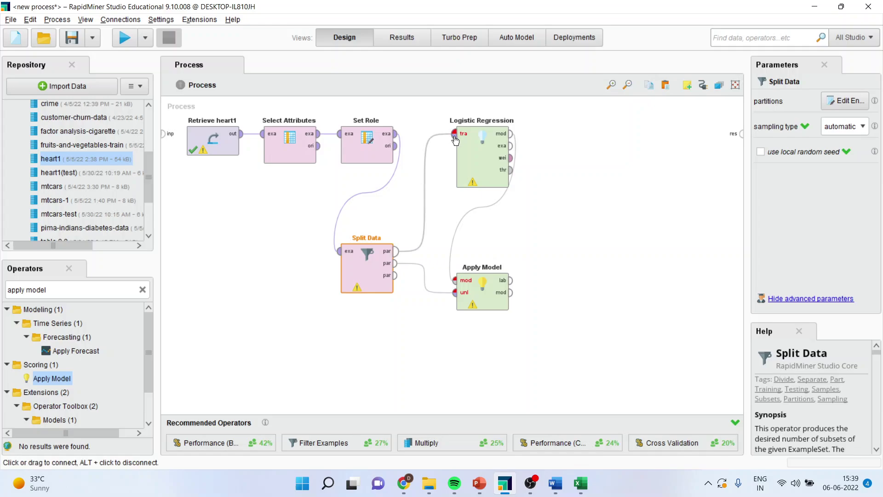
Define two partition ratios for Split Data, with 0.7 as the first, and apply them.
double_click(369, 273)
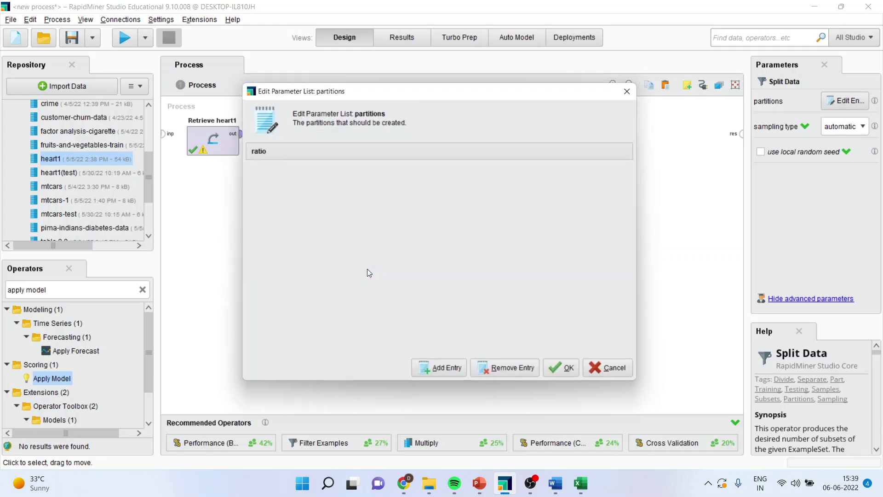
left_click(440, 374)
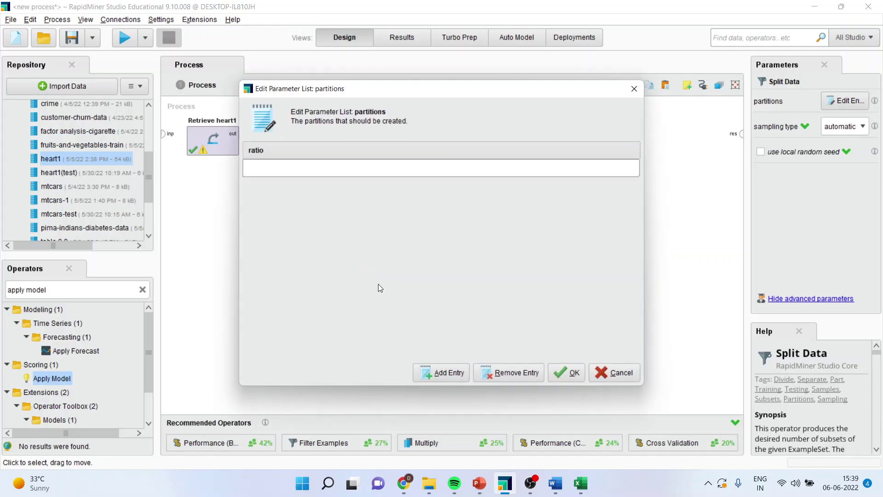
type("0.7")
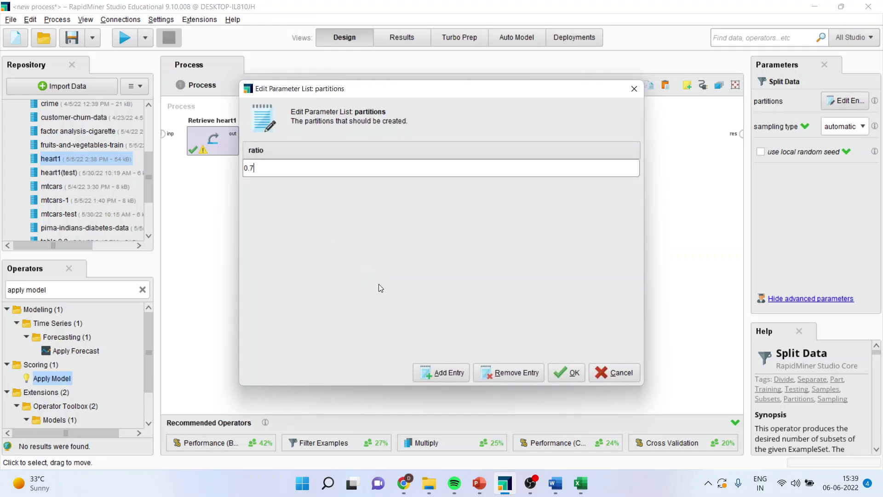
left_click(449, 375)
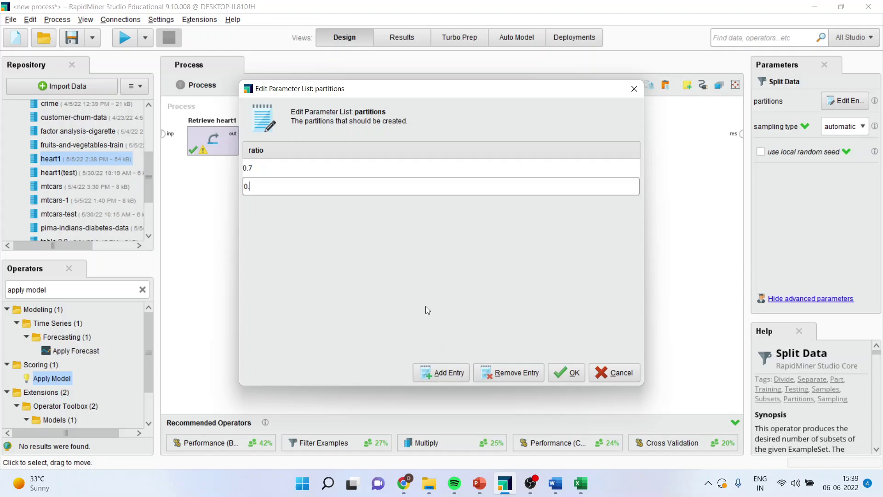
left_click(564, 372)
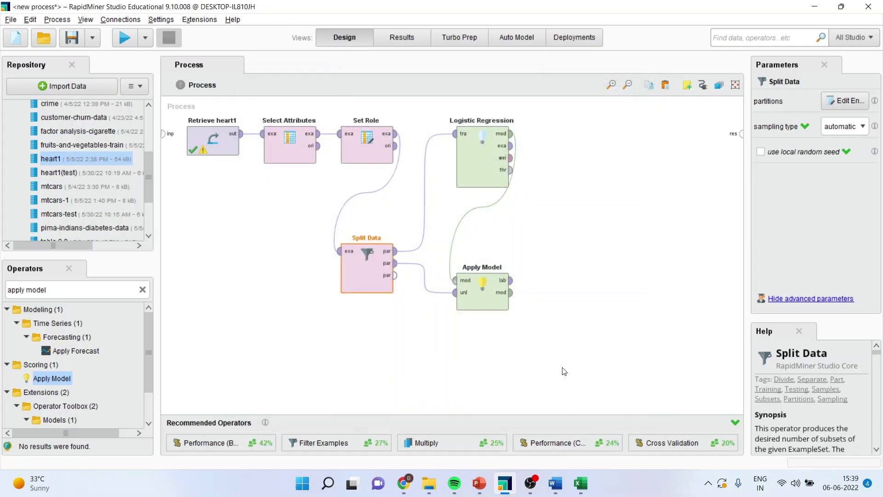
Add a Create Lift Chart operator and connect Apply Model's labelled data and model outputs to its example and model inputs.
left_click(55, 289)
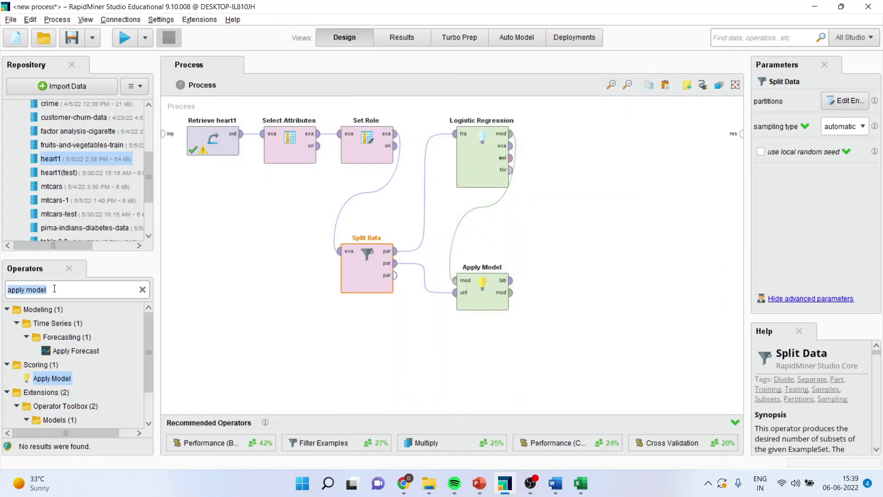
type("lift chart")
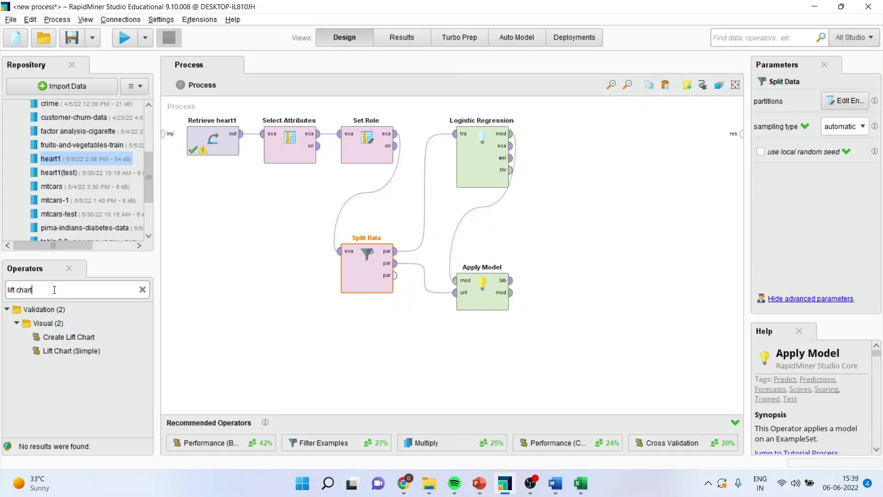
left_click_drag(69, 336, 432, 266)
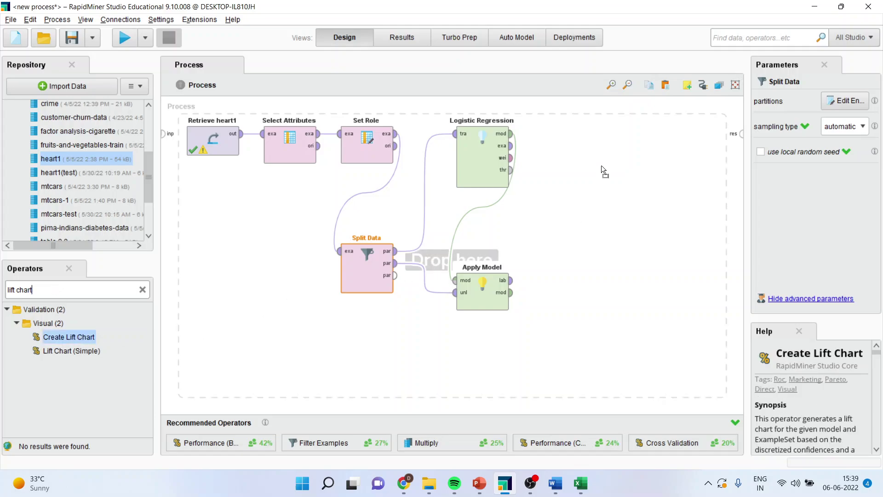
left_click_drag(605, 148, 605, 149)
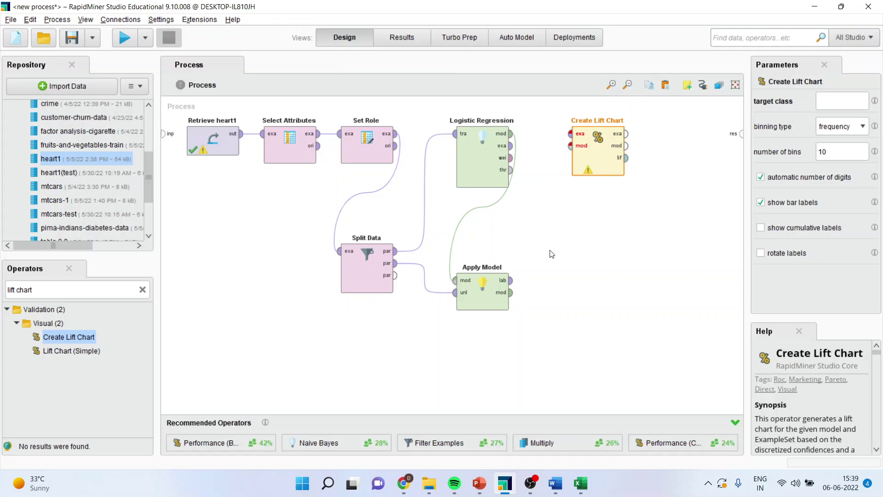
left_click_drag(514, 288, 570, 134)
left_click(511, 292)
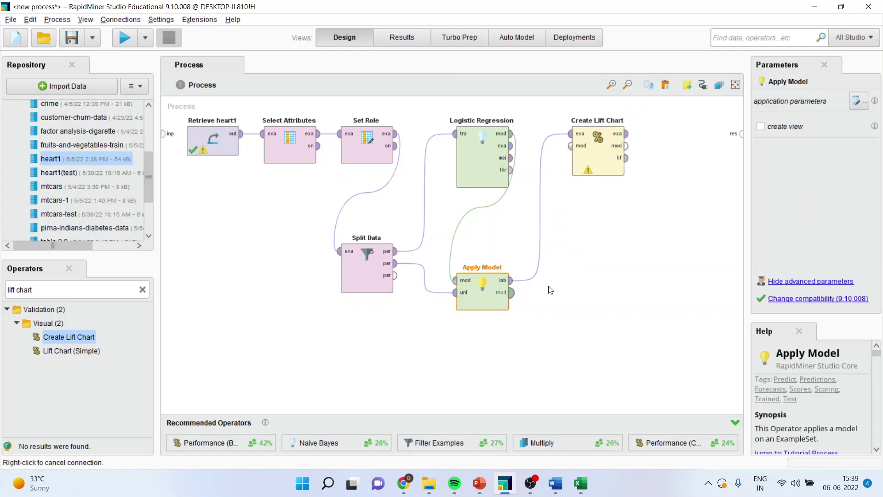
left_click(572, 147)
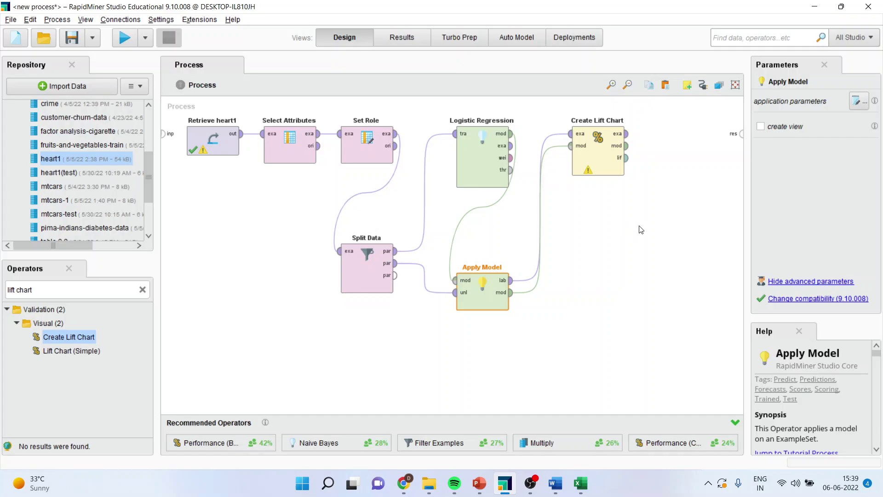
Connect the example set and lift chart outputs of Create Lift Chart to the process result ports.
left_click(631, 139)
left_click(627, 134)
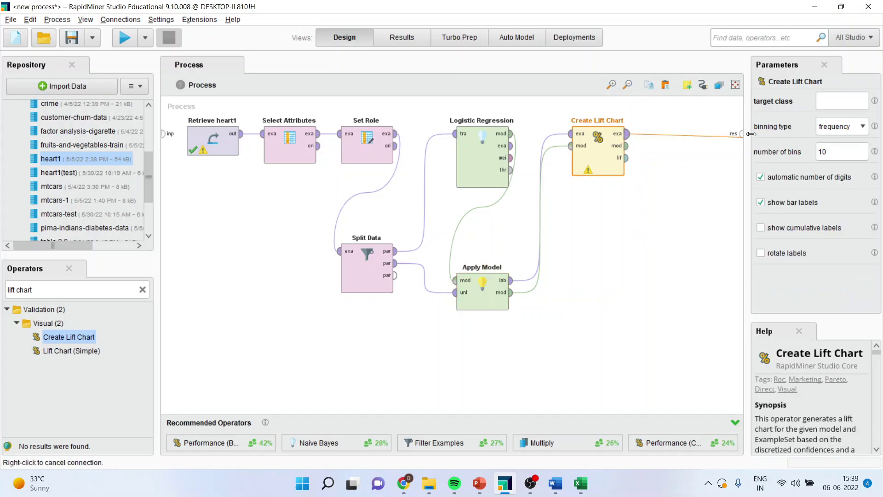
left_click(741, 133)
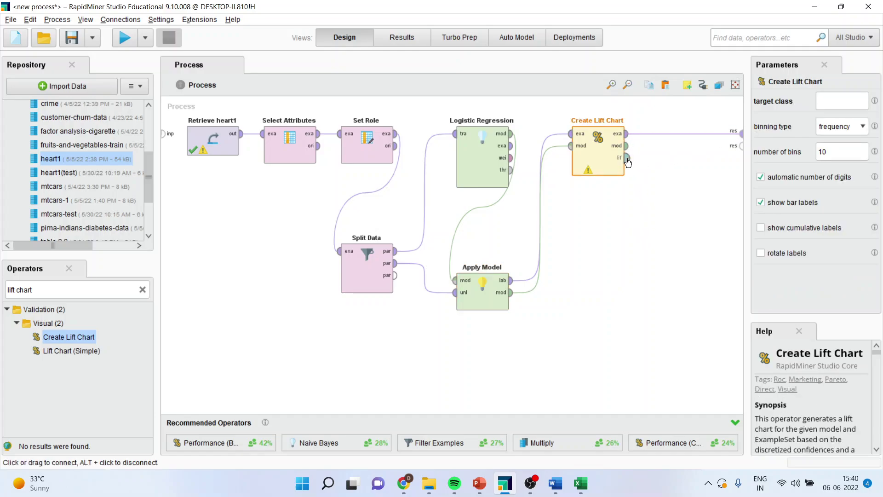
left_click(627, 158)
left_click(741, 146)
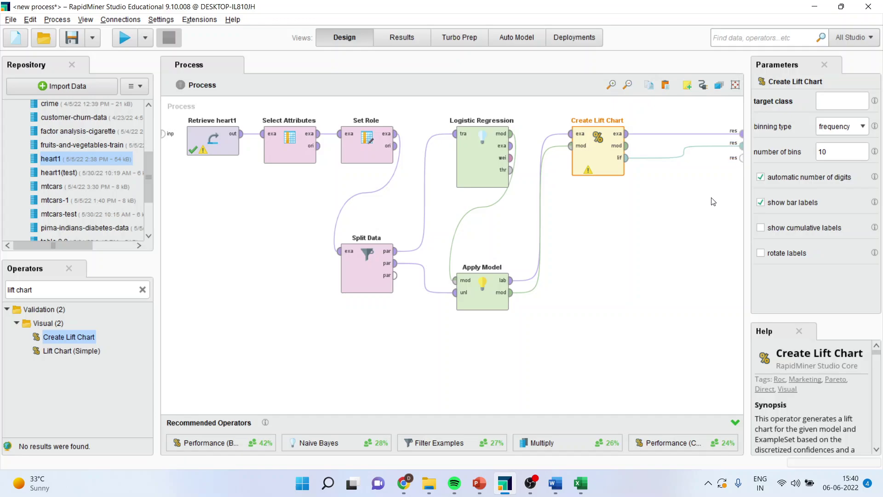
Set the target class of Create Lift Chart to Yes and run the process to generate the lift chart.
left_click(124, 40)
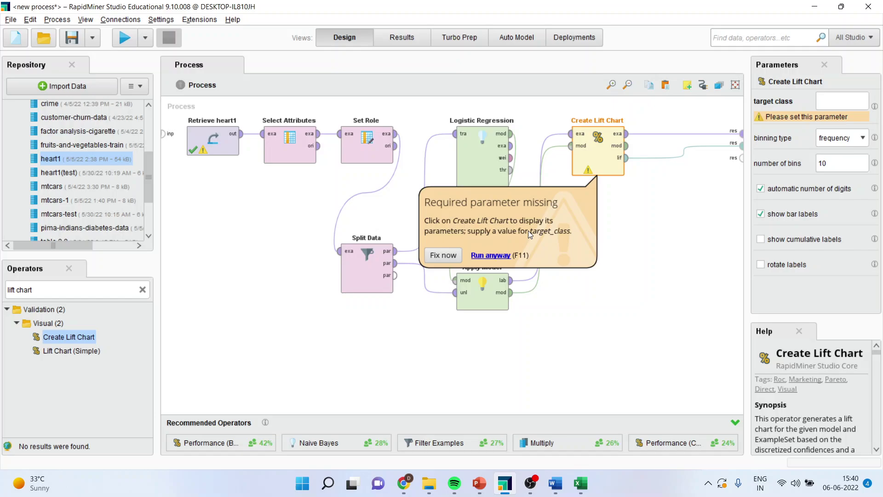
left_click(823, 104)
type("Yes")
left_click(122, 40)
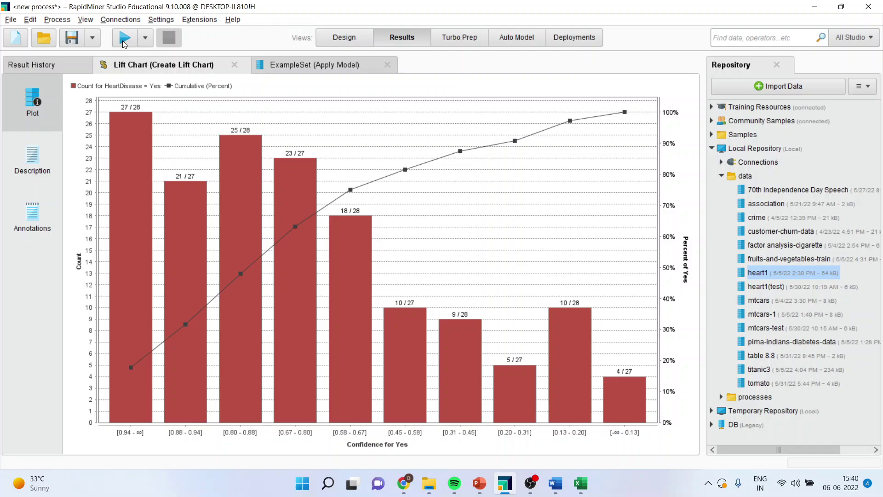
left_click(124, 39)
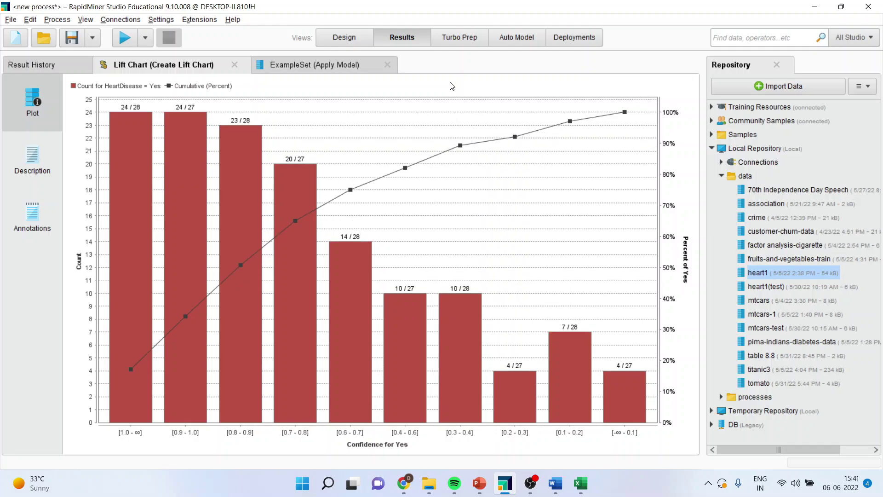
Open the Apply Model example set and widen the prediction(HeartDisease), confidence(No) and confidence(Yes) columns to show their full headings.
left_click(321, 66)
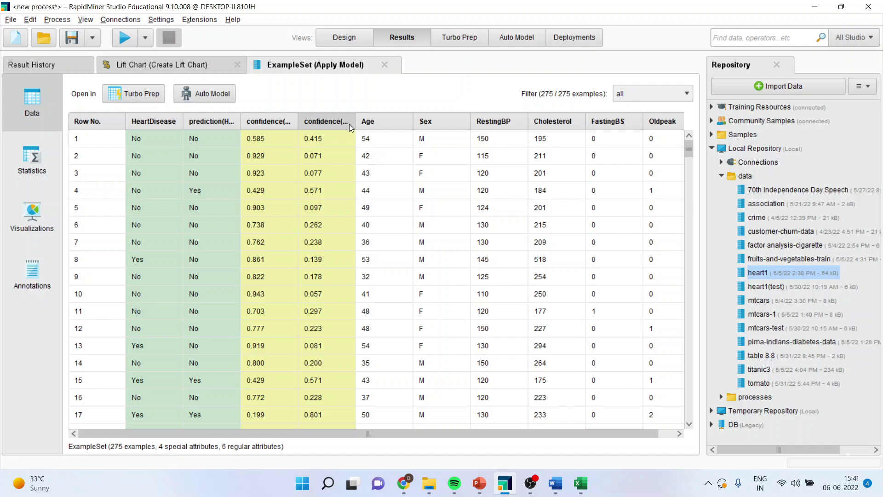
left_click_drag(356, 119, 386, 119)
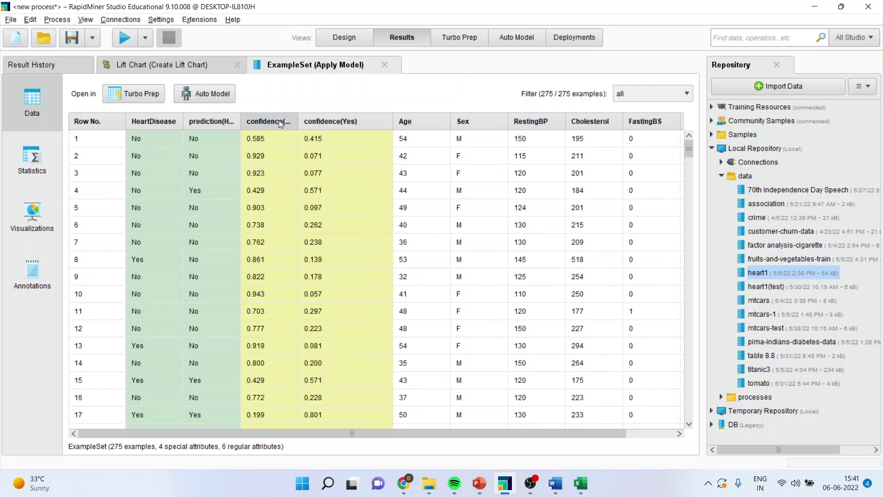
left_click_drag(298, 119, 333, 117)
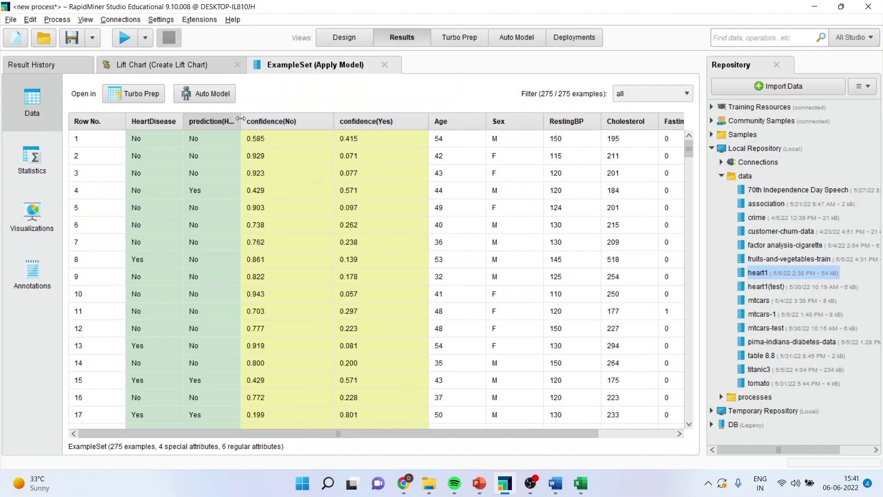
left_click_drag(240, 119, 282, 119)
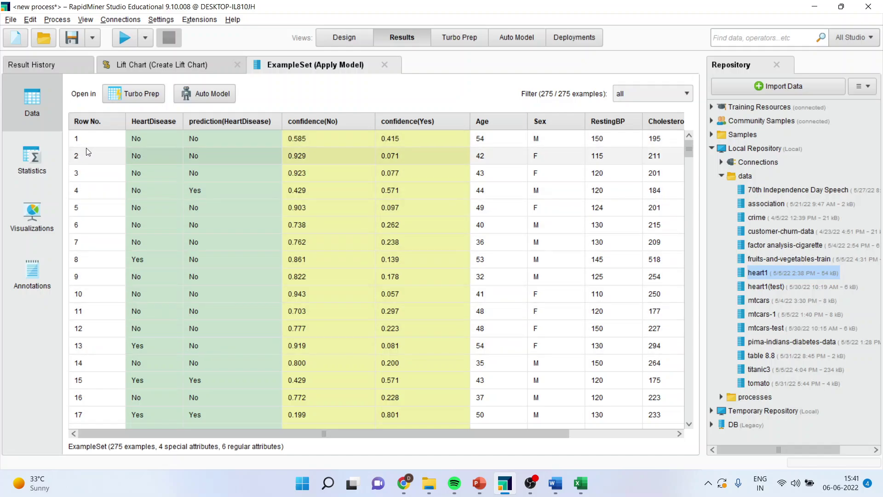
Sort the example set by confidence(Yes) in descending order and compare actual with predicted HeartDisease in the highest-confidence rows.
left_click(431, 122)
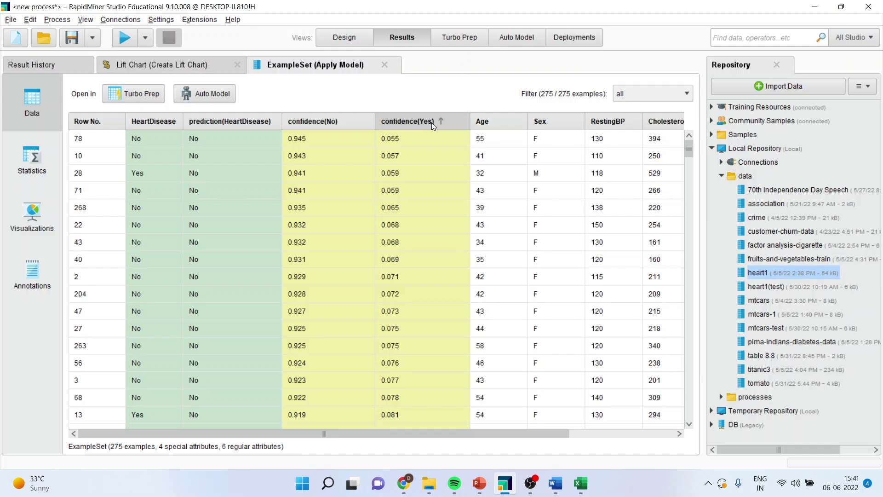
left_click(431, 123)
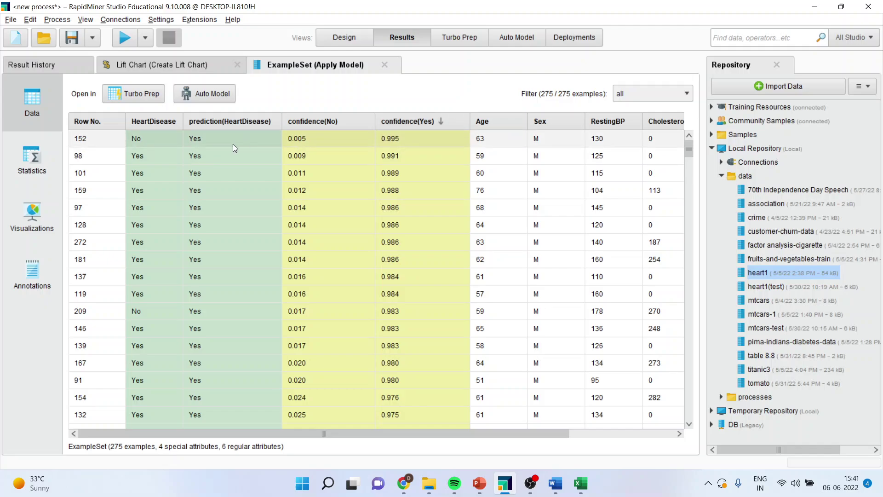
left_click_drag(214, 142, 217, 397)
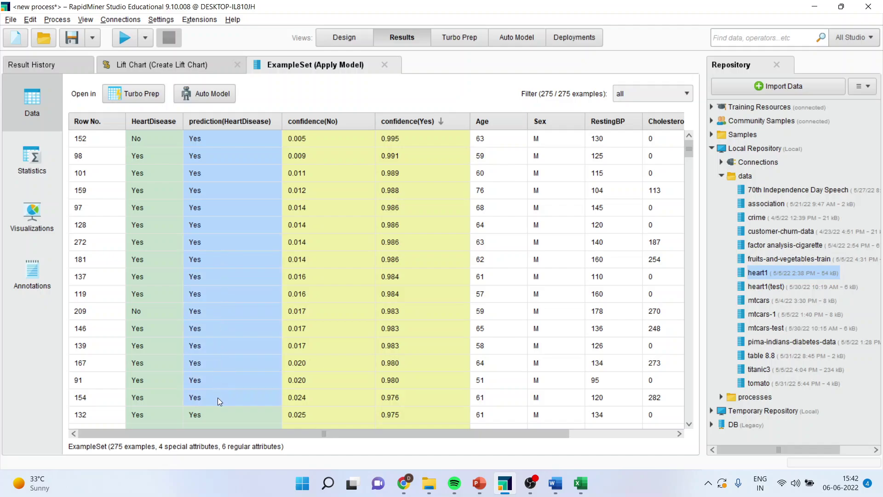
left_click_drag(142, 139, 142, 392)
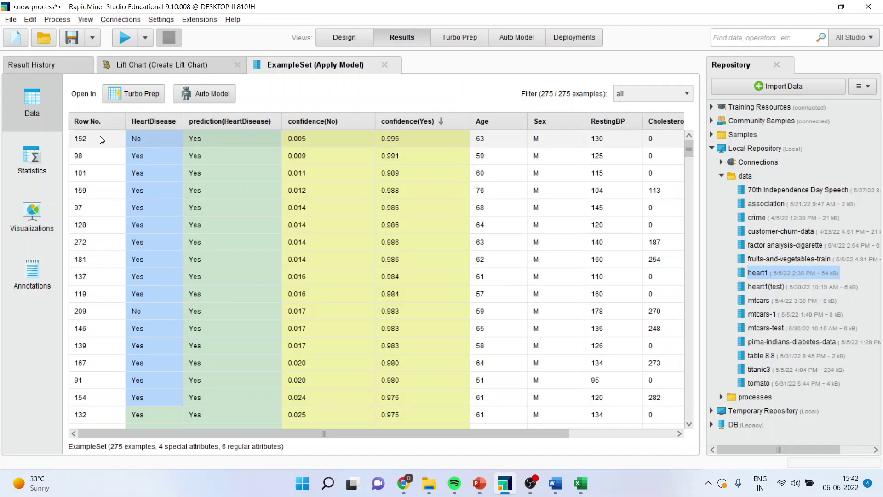
left_click(114, 139)
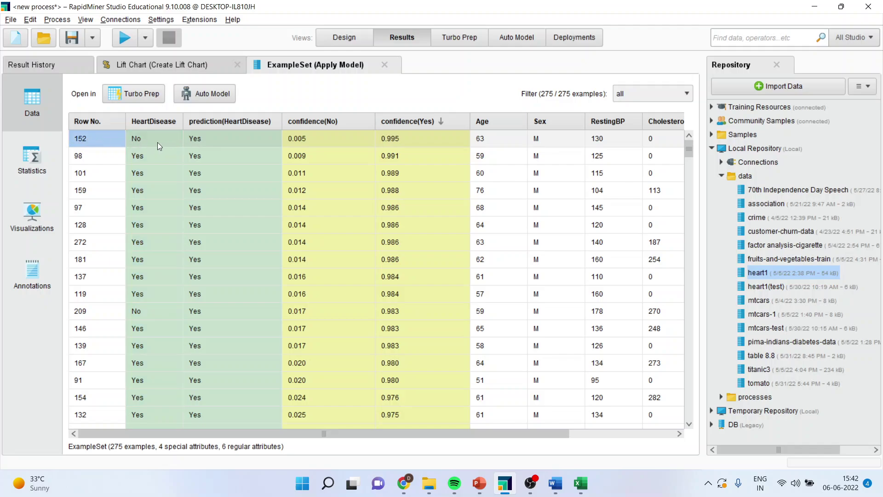
left_click(212, 140)
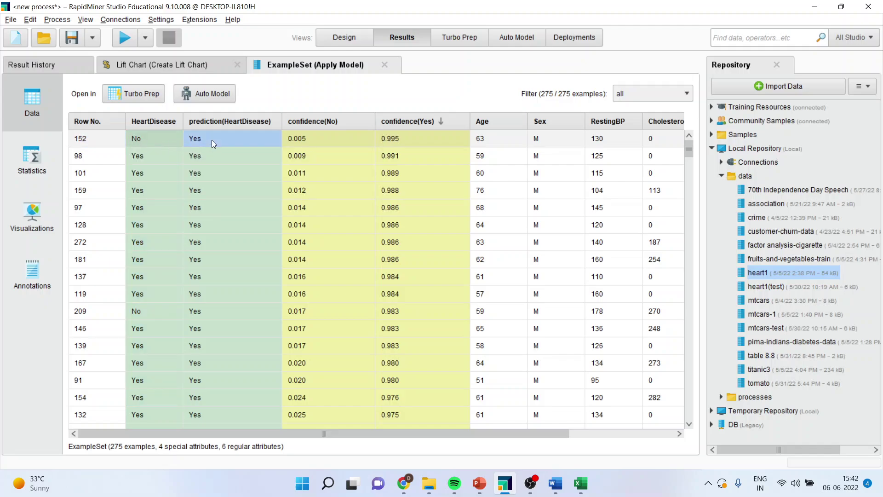
left_click(155, 137)
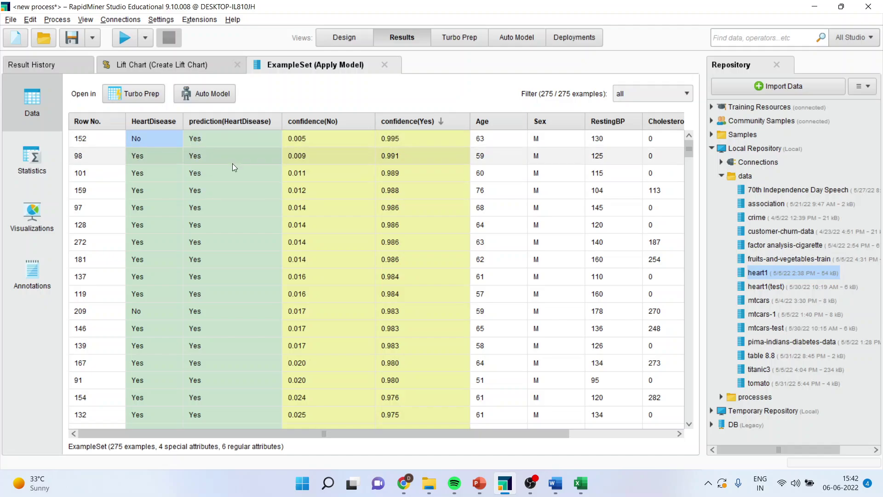
Check the lift chart's first bar against the example set by locating high-confidence rows predicted Yes whose actual HeartDisease is No.
left_click(186, 66)
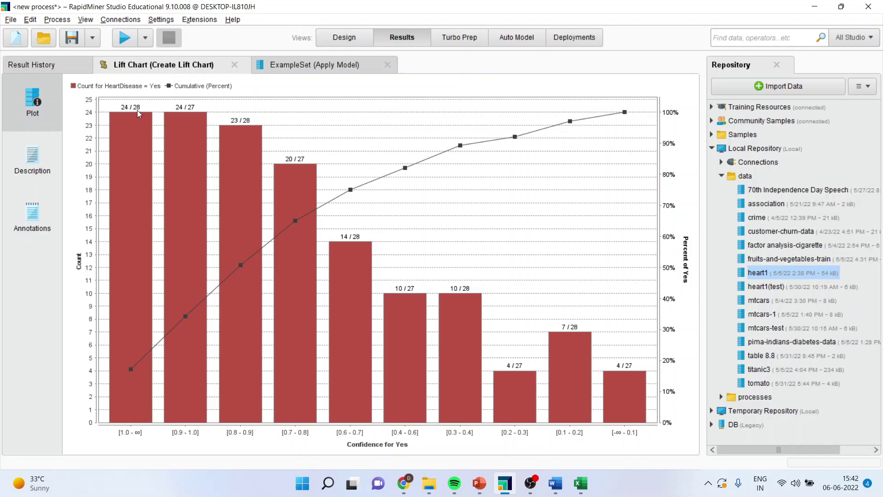
left_click(291, 67)
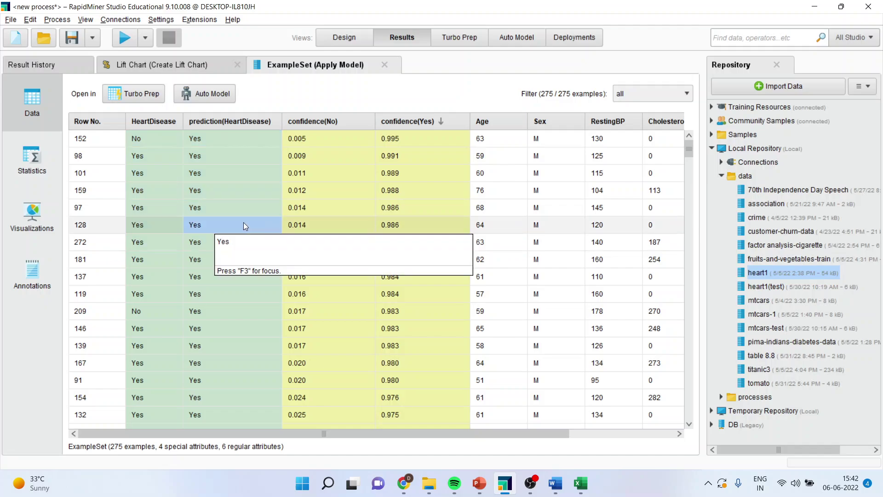
left_click(159, 137)
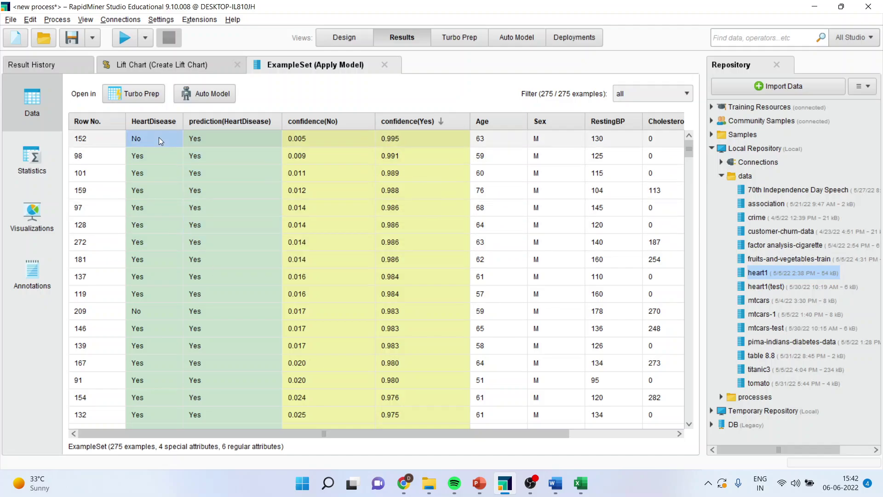
left_click(152, 311)
scroll(256, 296, "down", 2)
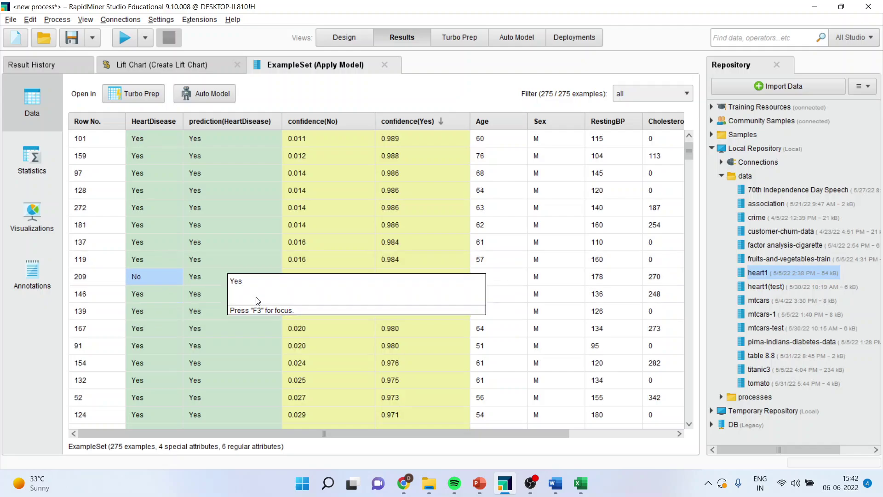
scroll(207, 276, "down", 2)
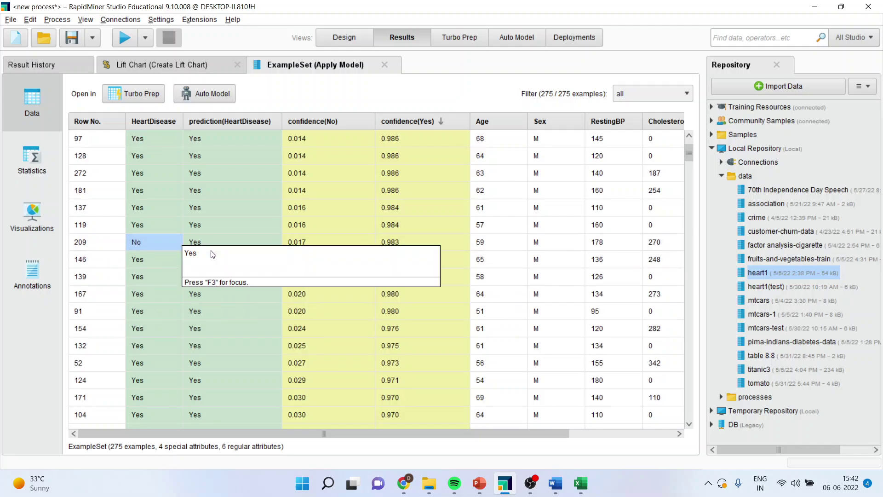
scroll(290, 198, "up", 2)
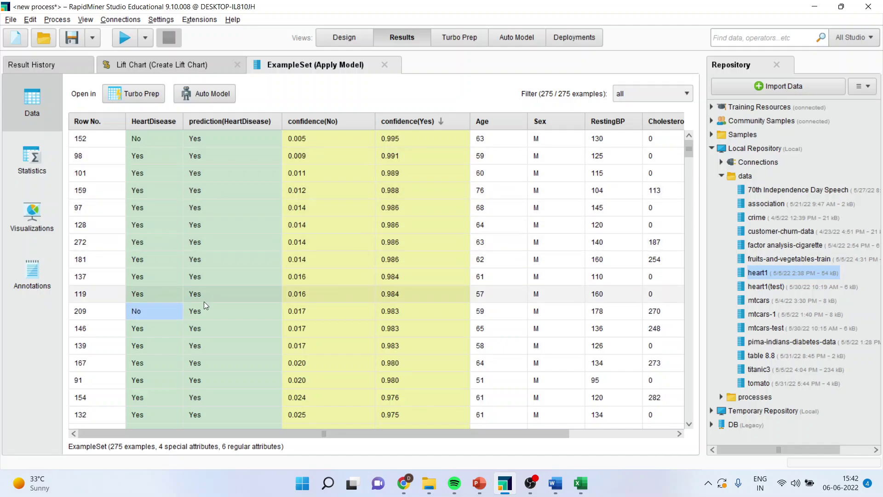
scroll(206, 322, "down", 1)
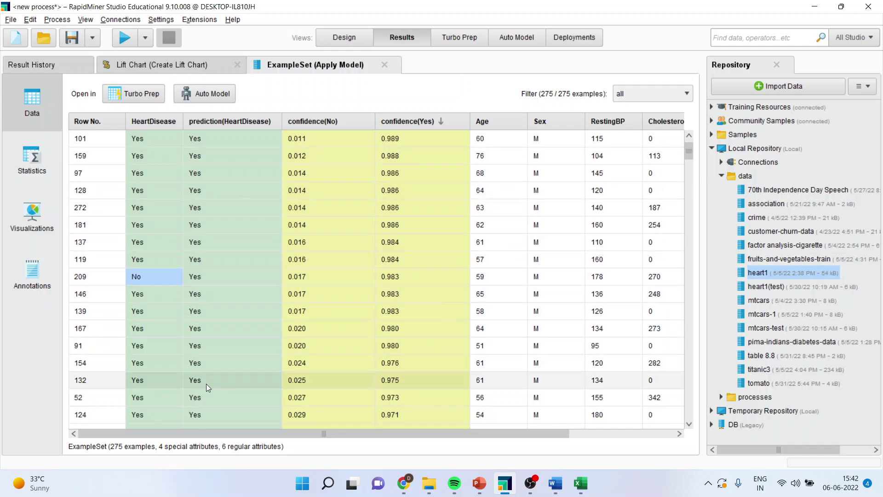
scroll(212, 379, "down", 2)
scroll(220, 372, "down", 1)
left_click(161, 382)
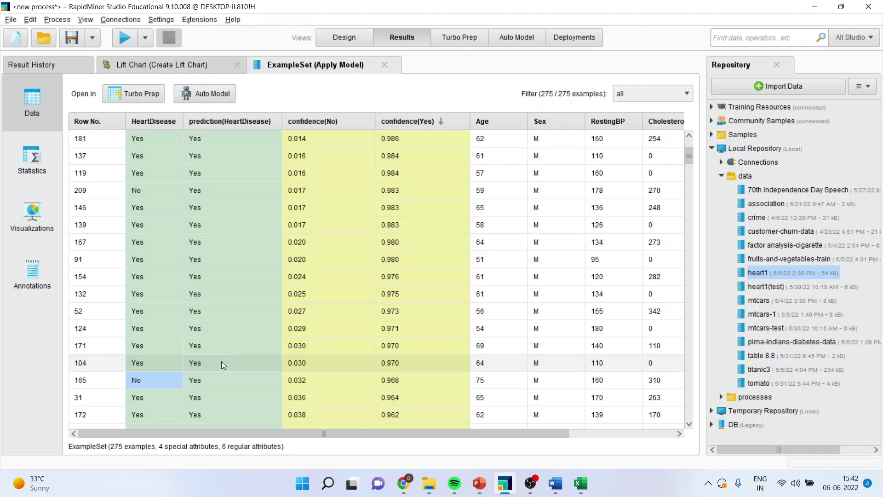
scroll(213, 383, "down", 3)
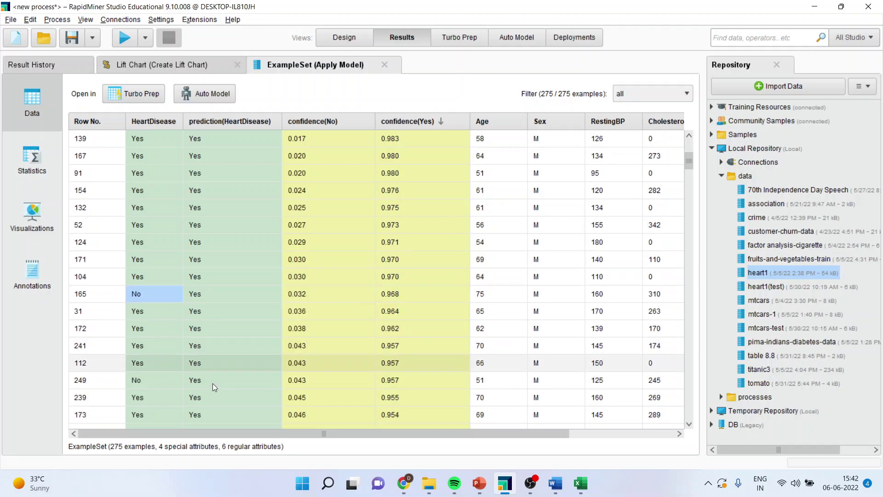
left_click(176, 382)
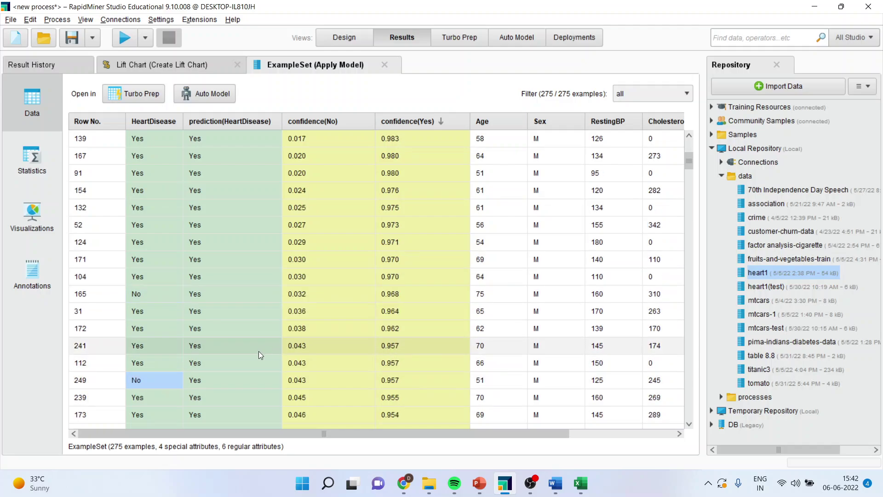
Compare the count labels on the lift chart's bars with the sorted example set, ending on the chart.
left_click(189, 64)
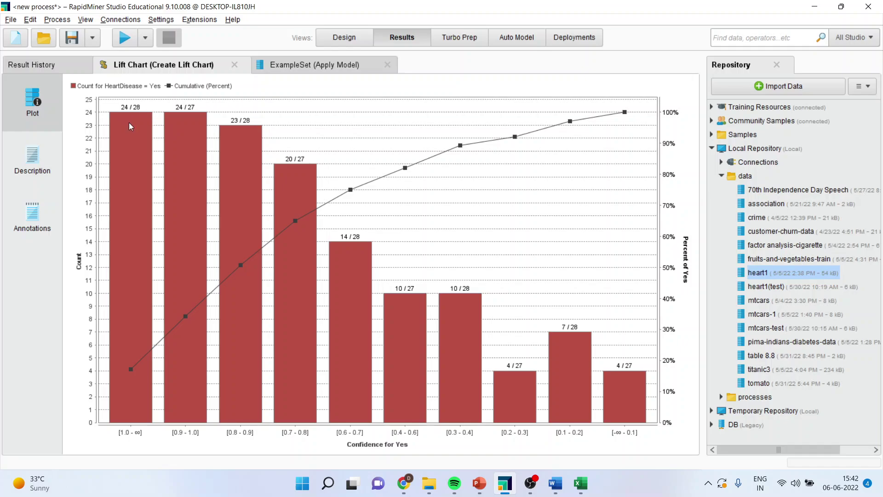
left_click(291, 65)
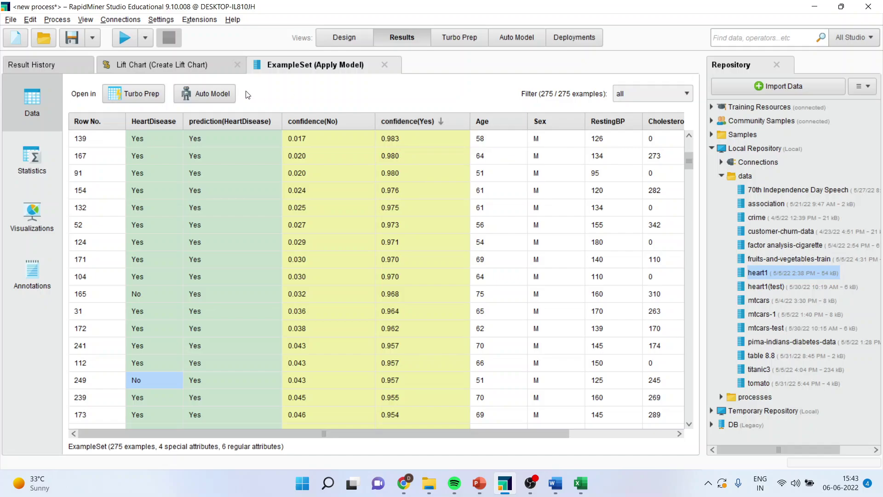
left_click(196, 66)
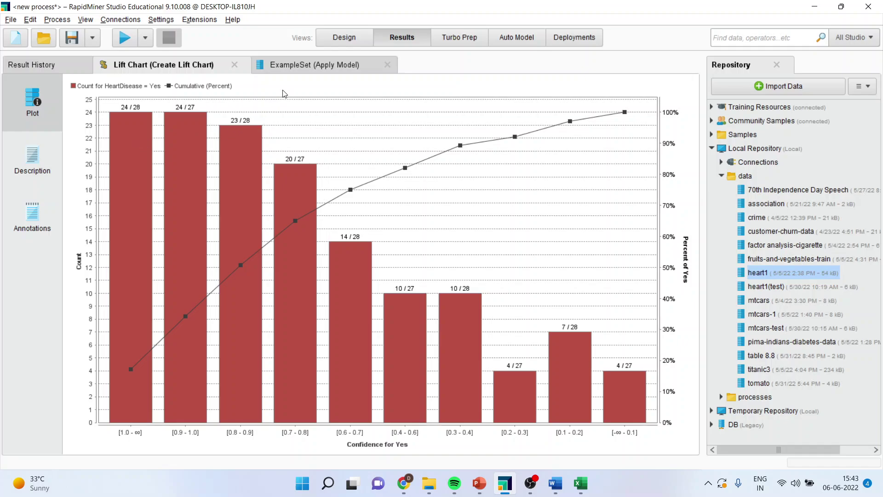
Return to the example set and sort it by row number in ascending order, viewing it from the first row.
left_click(298, 68)
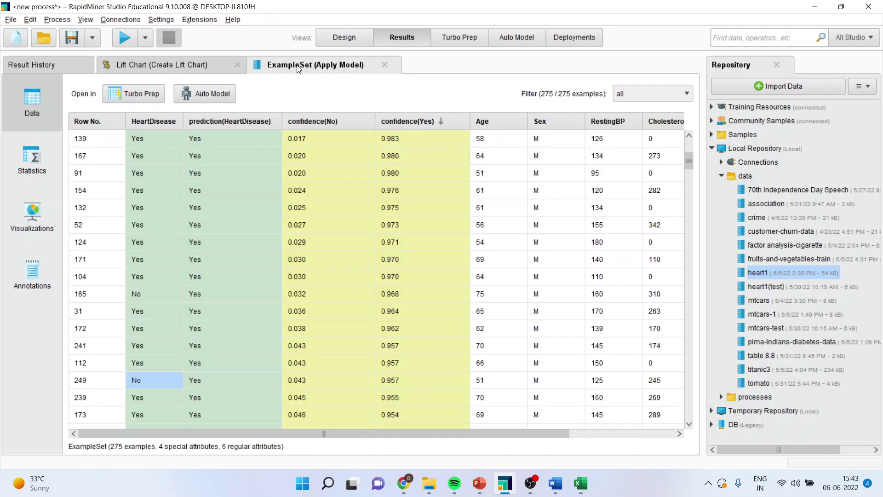
left_click(412, 121)
left_click(323, 122)
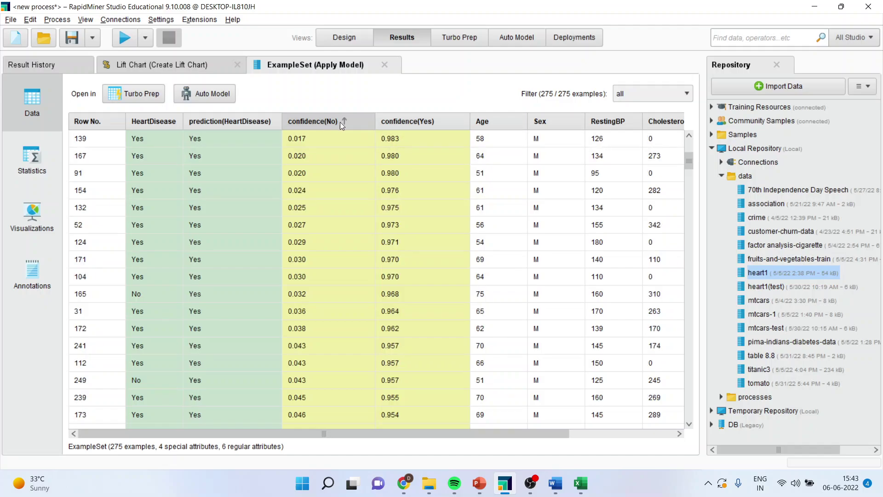
left_click(104, 122)
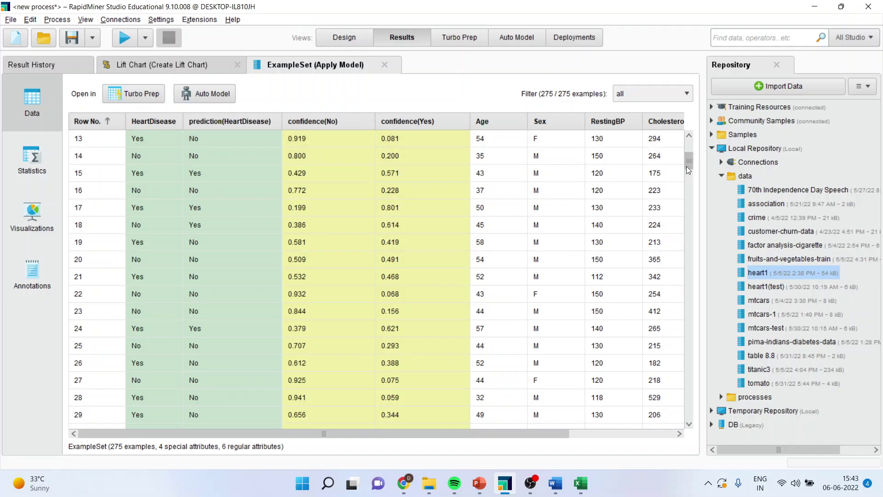
scroll(689, 160, "up", 4)
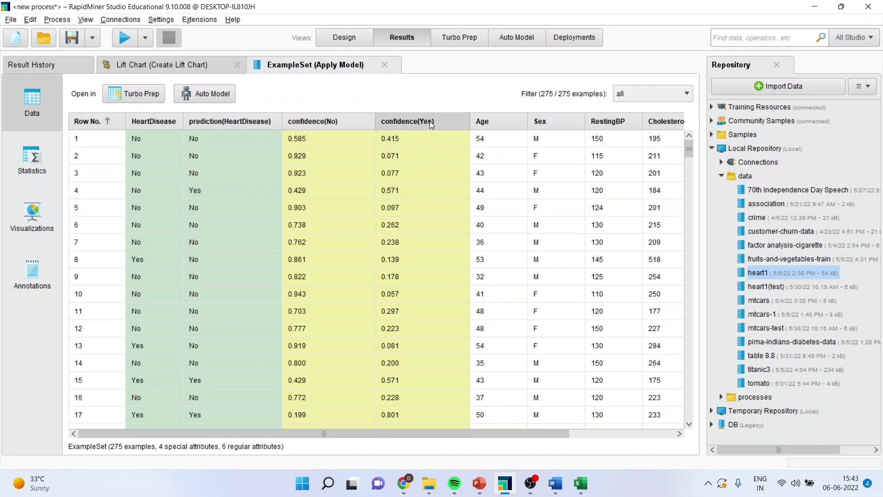
Sort the example set by confidence(Yes) from highest to lowest again.
mouse_move(430, 121)
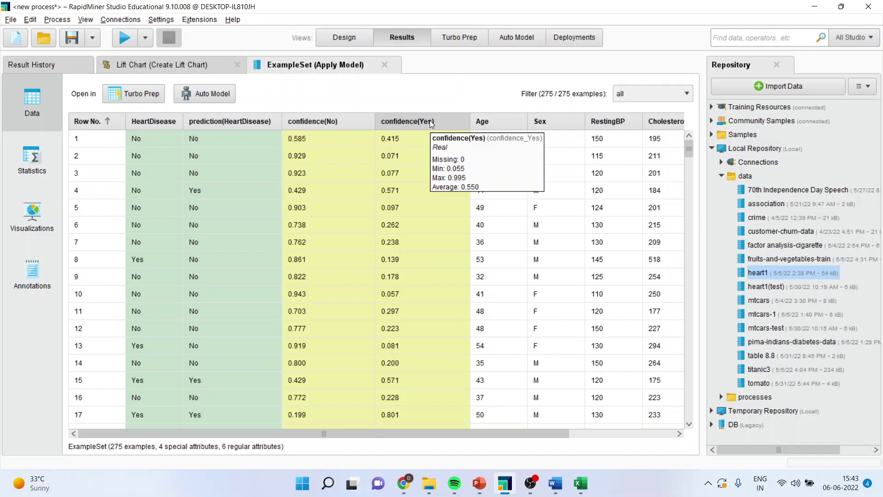
left_click(429, 120)
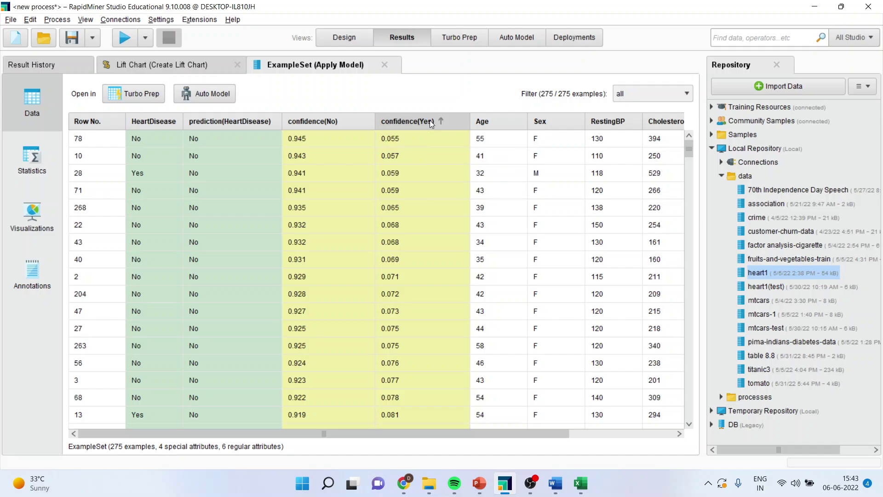
left_click(429, 120)
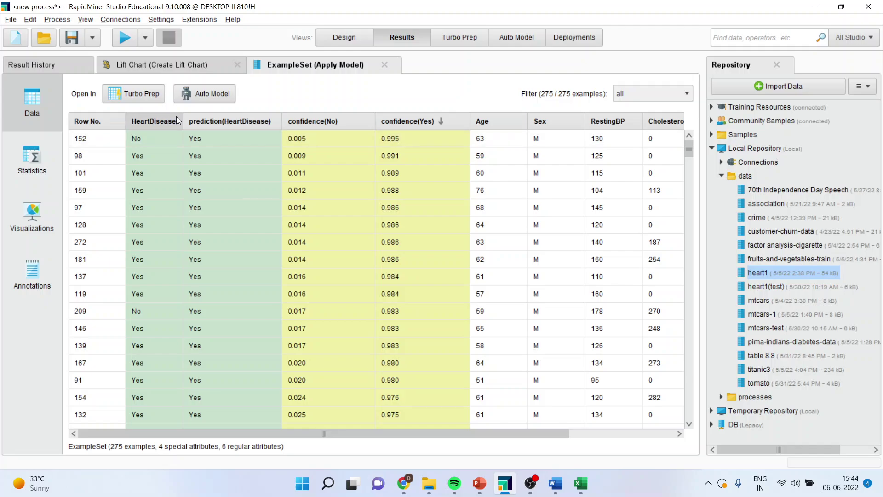
Compare the top row's predicted and actual HeartDisease values, check the lift chart, and return to the example set.
left_click(208, 138)
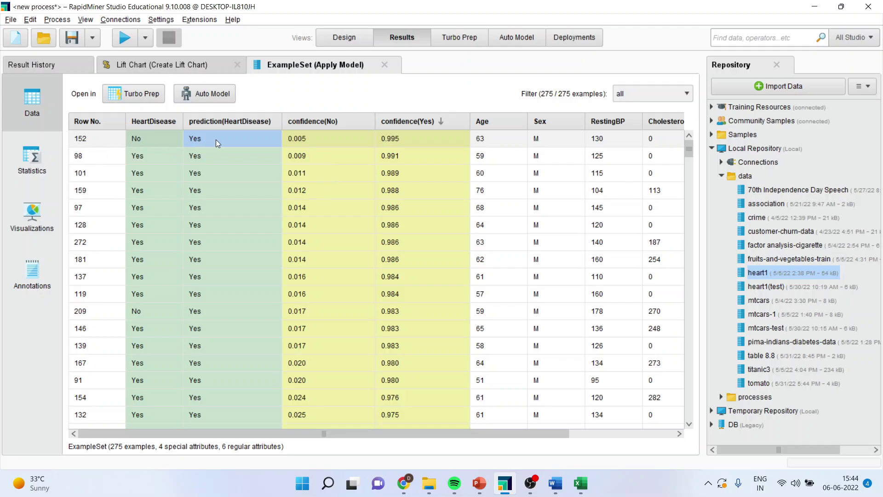
left_click(164, 139, "shift")
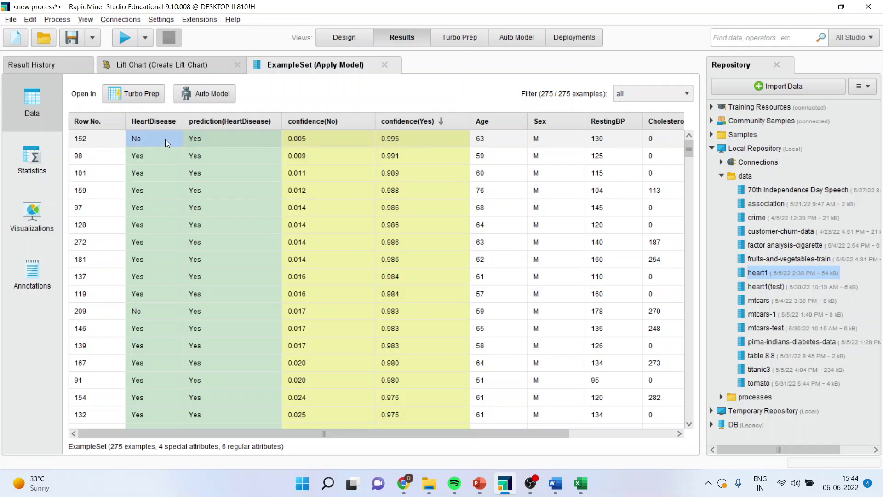
left_click(184, 66)
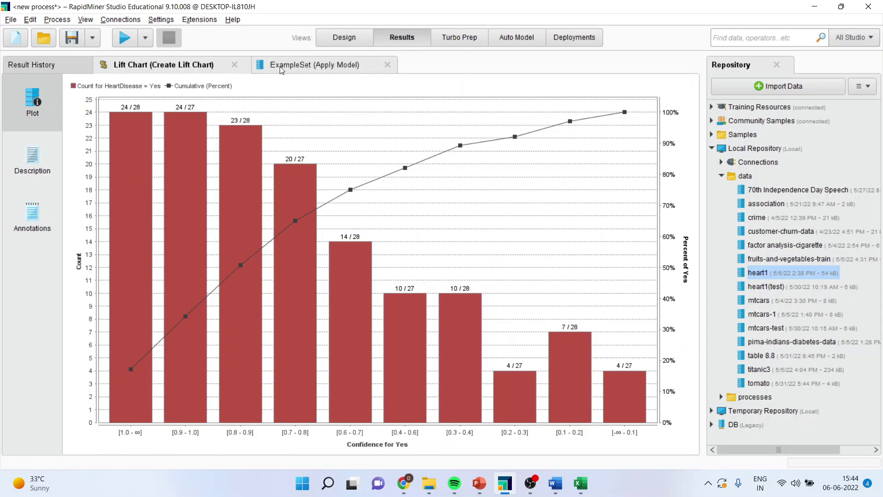
left_click(294, 65)
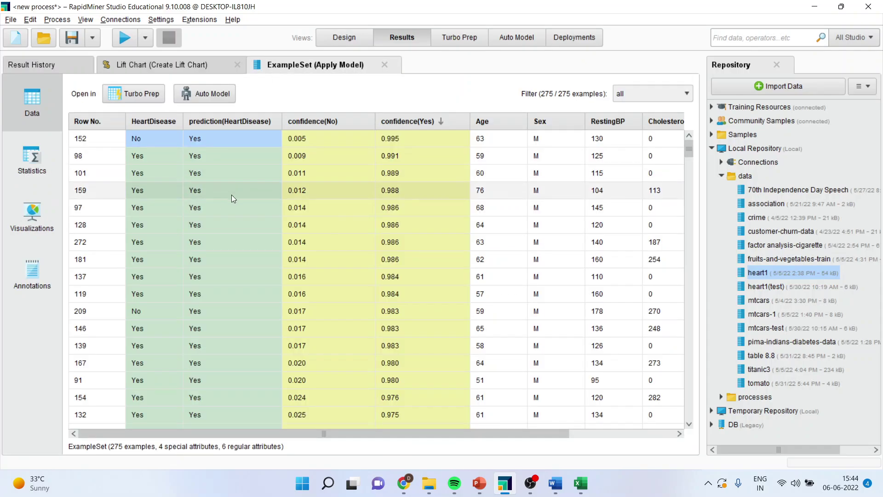
Look through the example set's highest confidence(Yes) rows, and return to the lift chart.
scroll(246, 238, "down", 6)
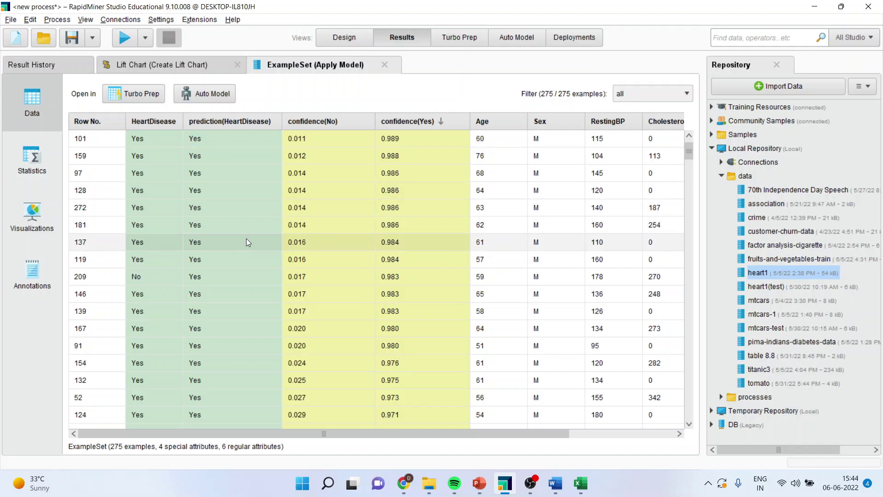
scroll(233, 330, "down", 4)
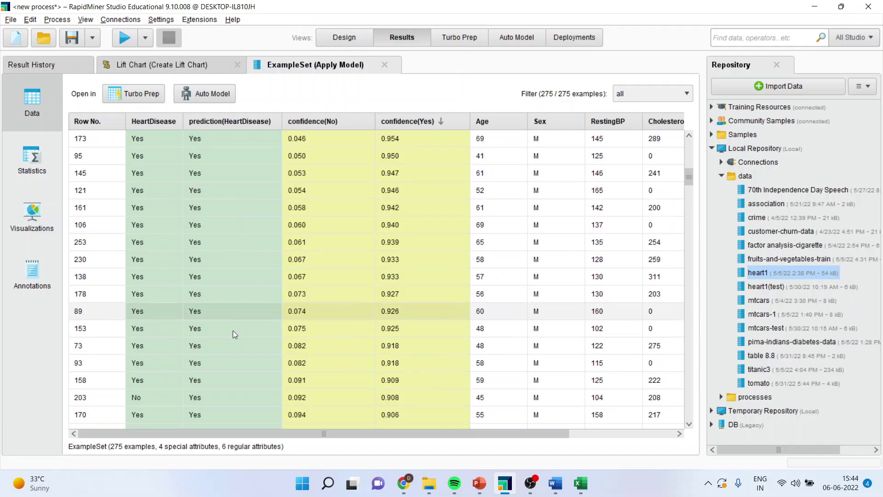
left_click(212, 66)
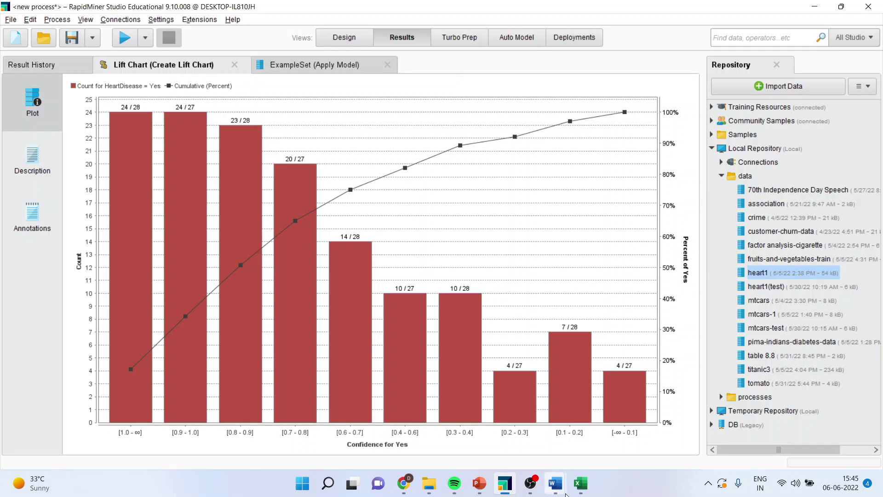
Switch to the Book1 workbook in Excel and set the first With Model value in A2 to =24/28.
left_click(580, 482)
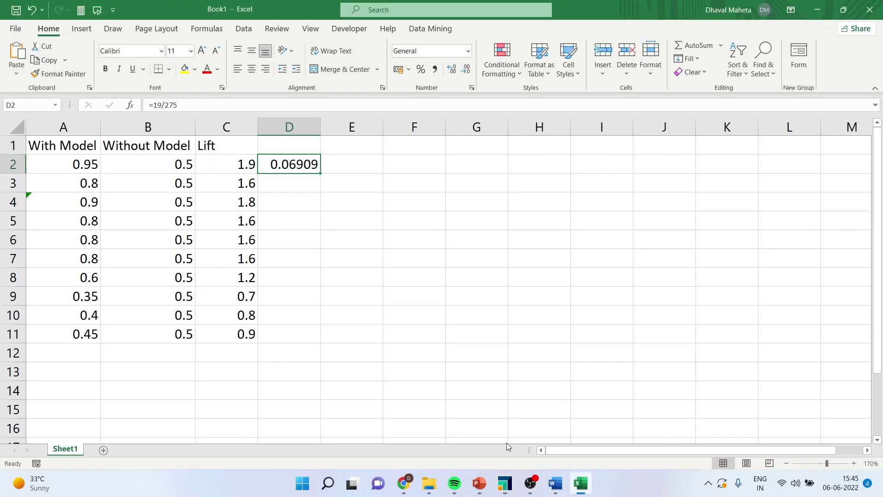
left_click(82, 168)
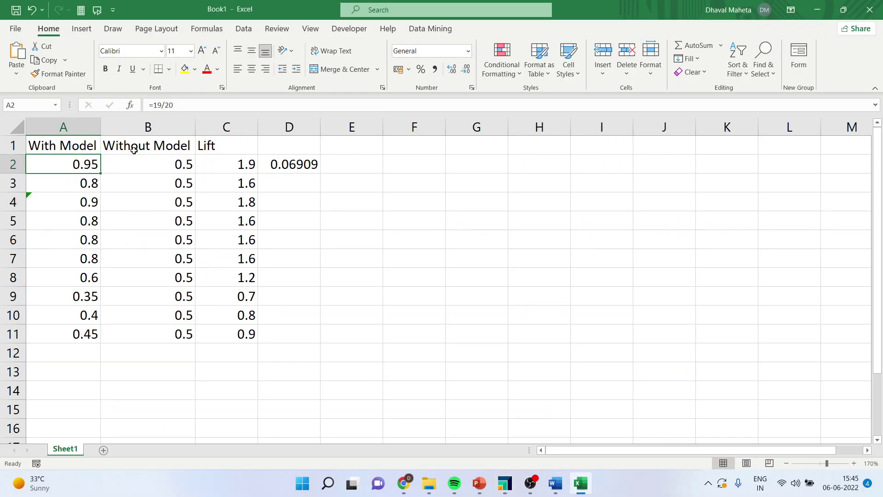
left_click(176, 106)
key("BackSpace")
key("BackSpace")
key("BackSpace")
key("BackSpace")
key("BackSpace")
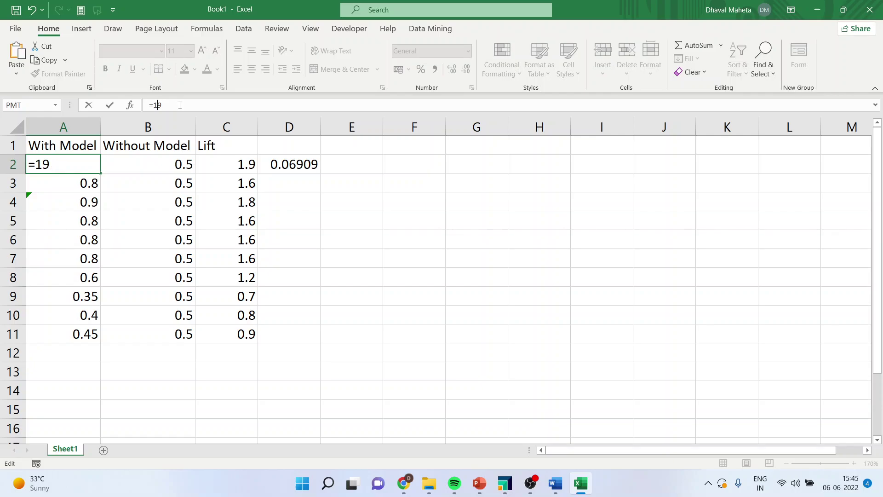
type("24/28")
key("Return")
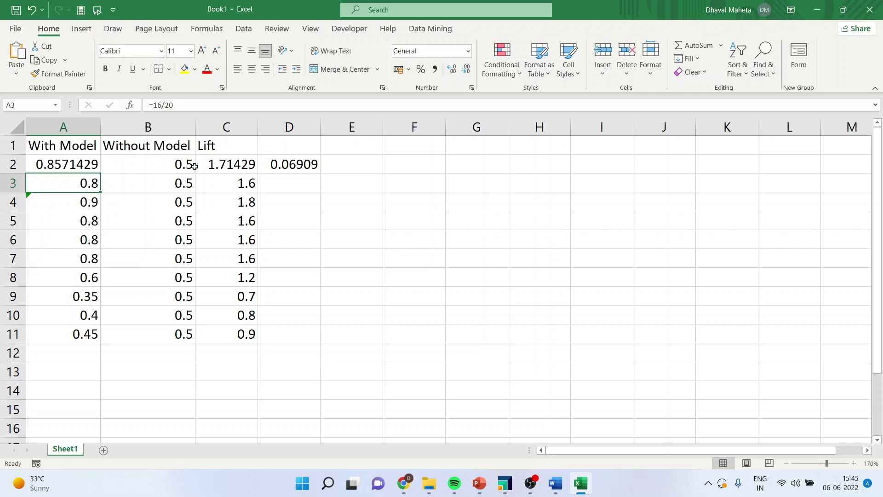
Review the With Model, Without Model and Lift cells in row 2.
left_click(177, 165)
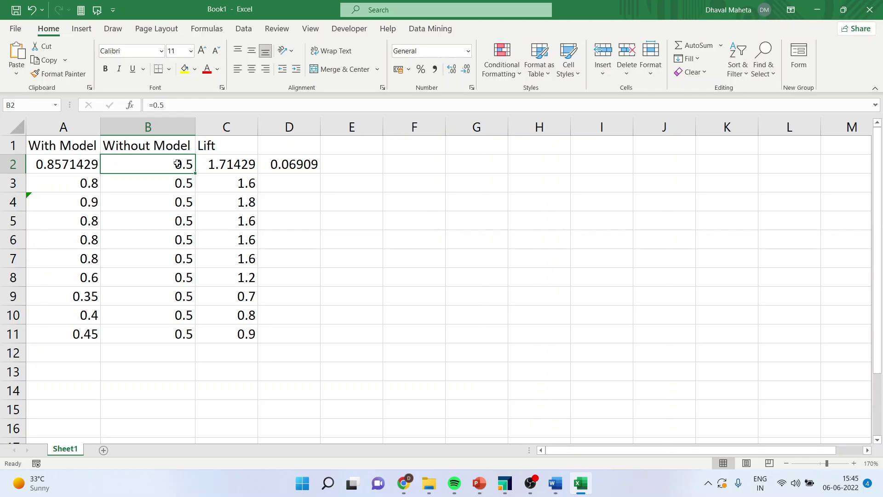
left_click(72, 167)
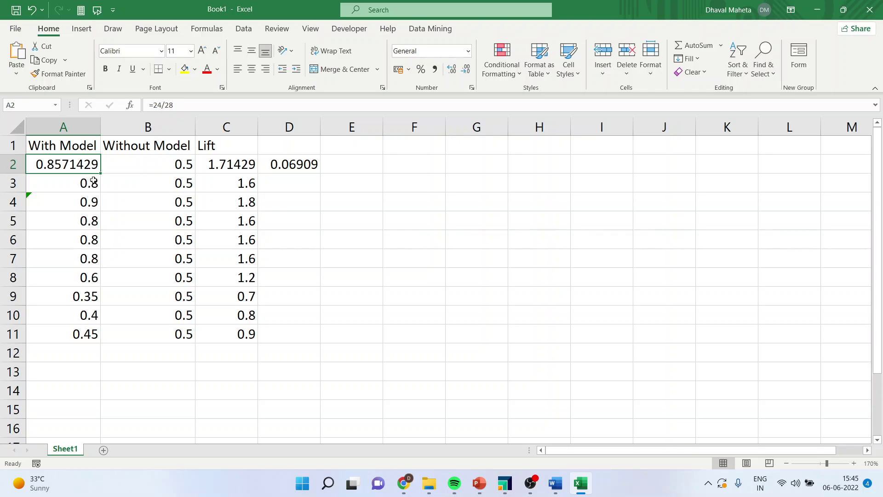
left_click(156, 170)
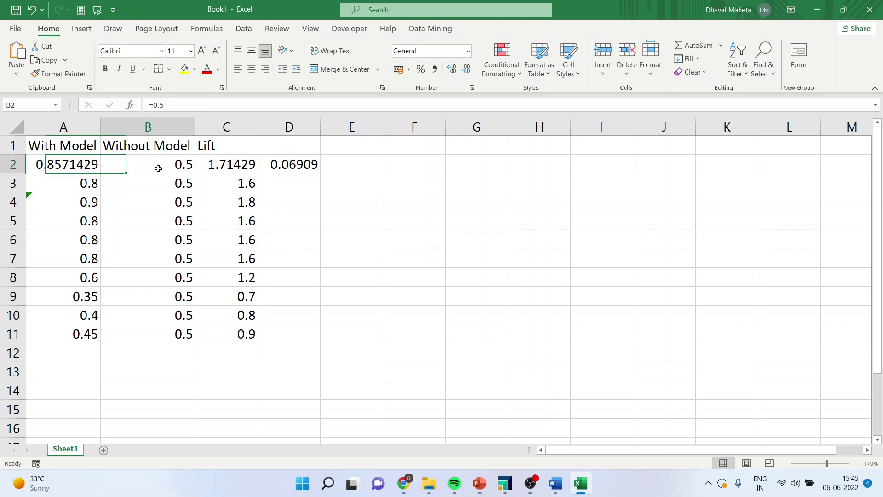
left_click(231, 166)
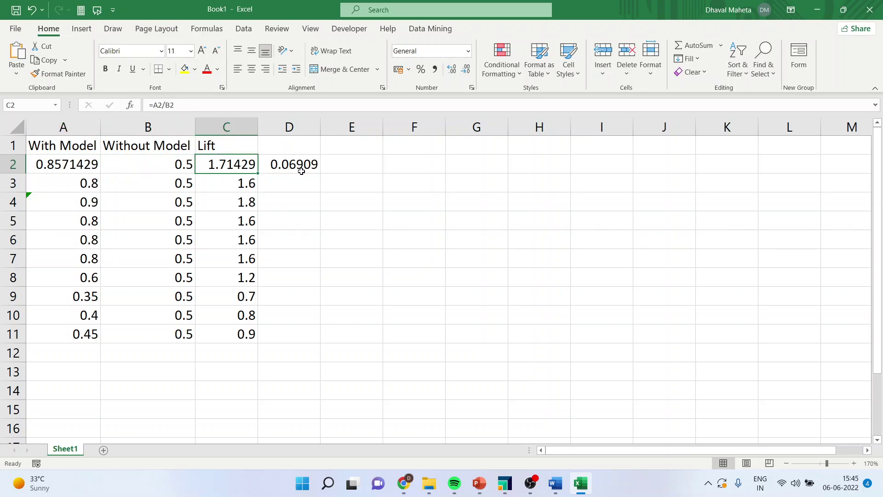
Clear the contents of cell D2 beside the first Lift value, without shifting any cells.
left_click(301, 164)
key("Delete")
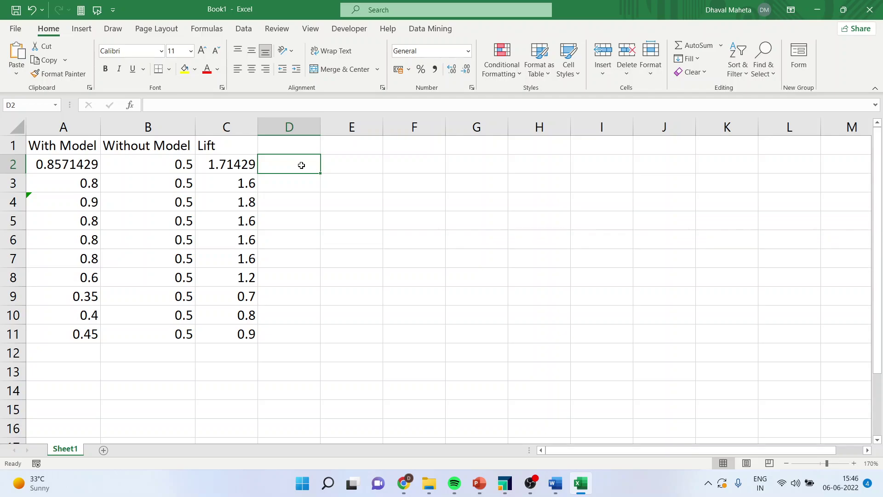
key("ctrl+minus")
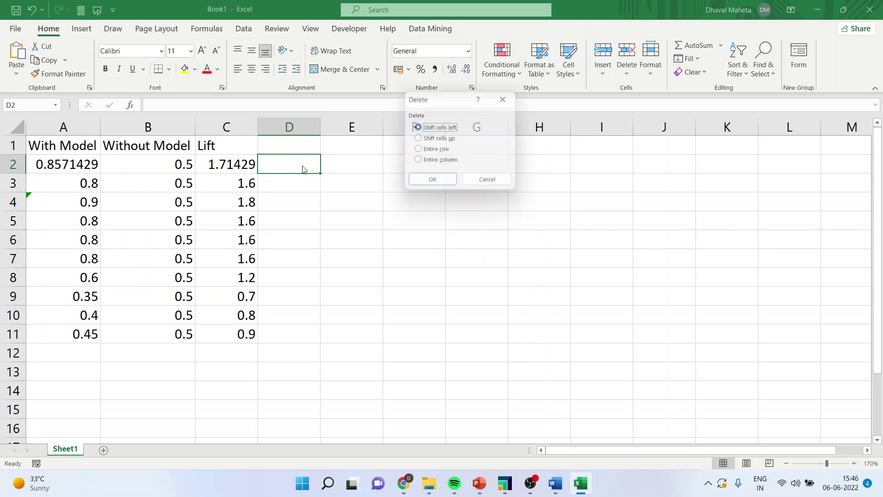
left_click(500, 182)
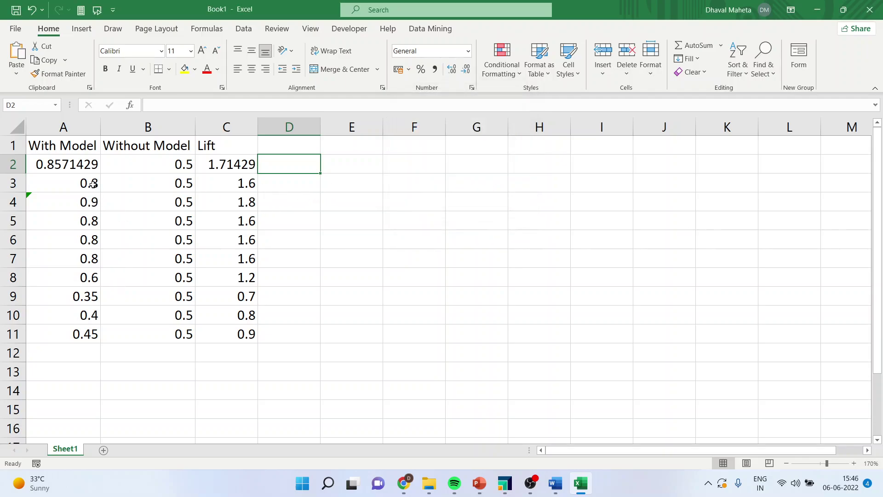
Try 0.5 as the With Model value in cell A2.
left_click(88, 165)
type("0.5")
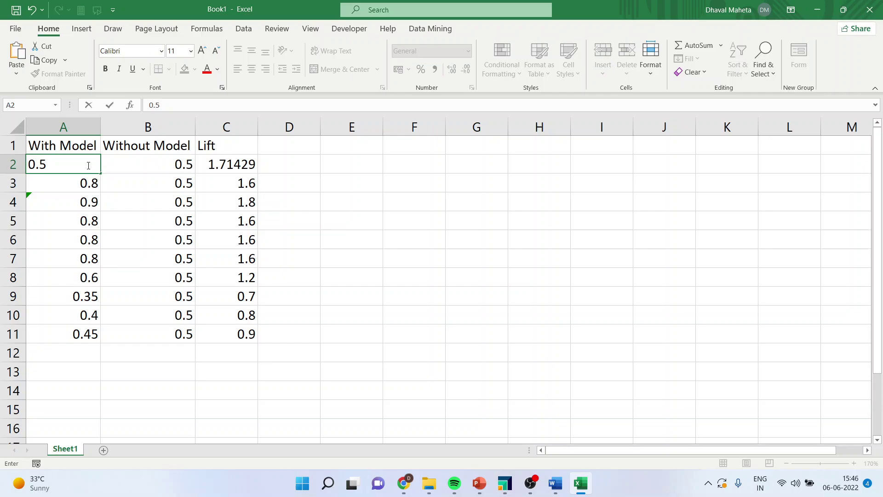
key("Return")
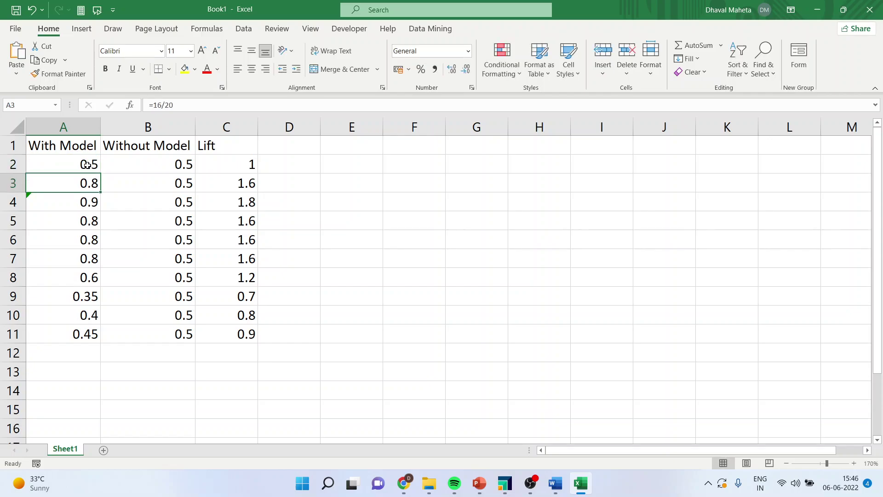
Check the lift chart in RapidMiner, and return to Excel to inspect the values and Lift formula in row 2.
left_click(505, 483)
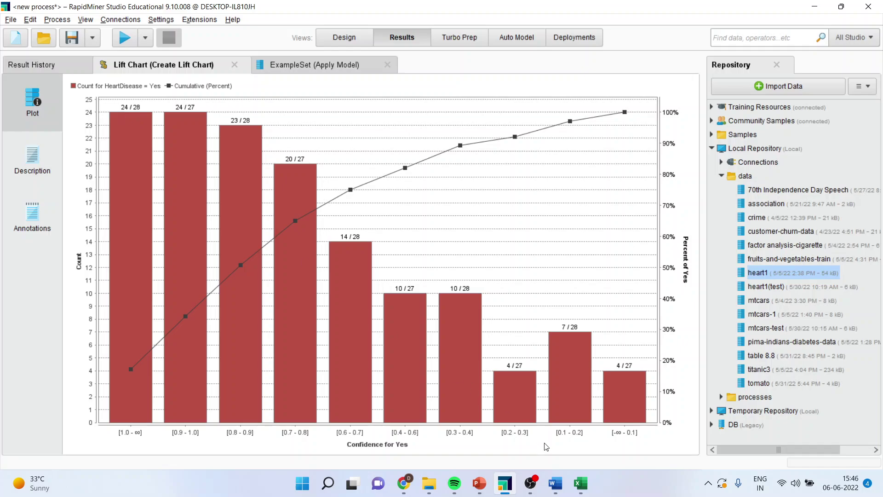
left_click(580, 483)
left_click(74, 165)
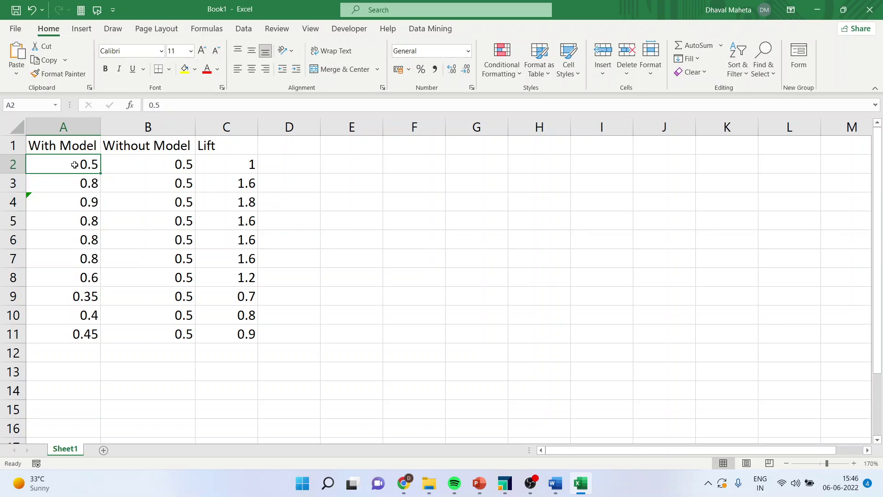
left_click(159, 165)
left_click(249, 166)
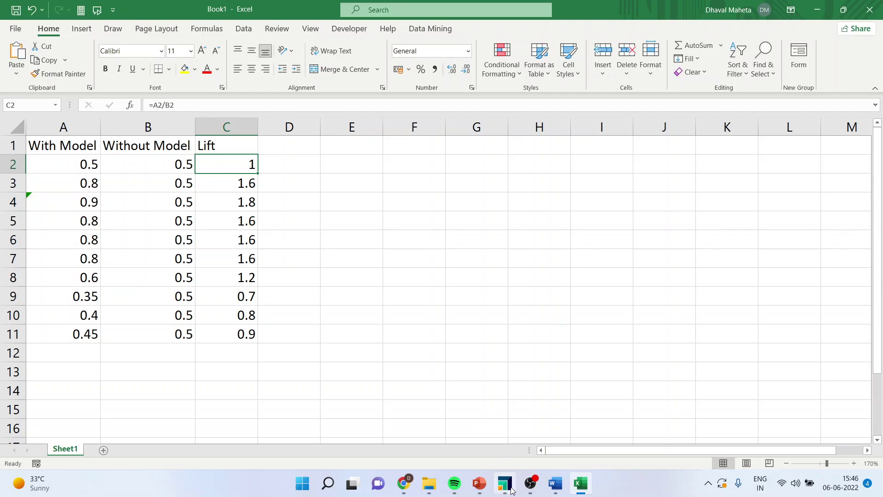
Try =10/28 as the With Model value in A2, and undo both trial entries in that cell.
left_click(92, 164)
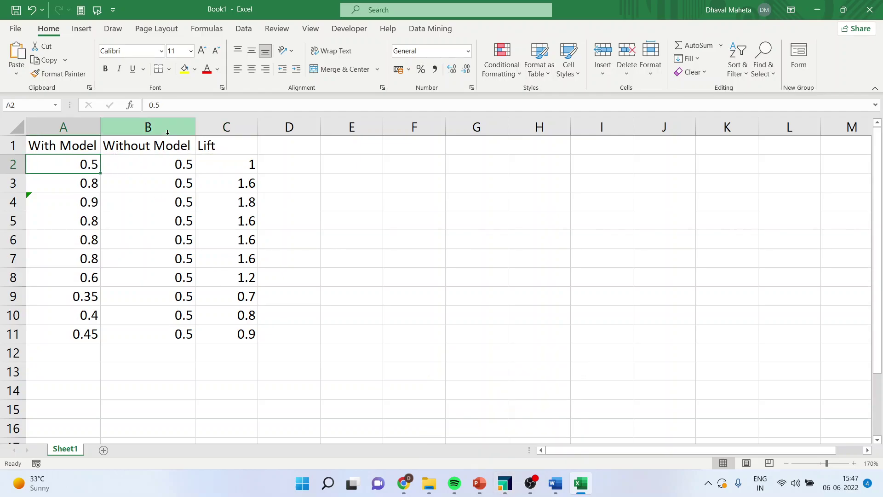
left_click(166, 107)
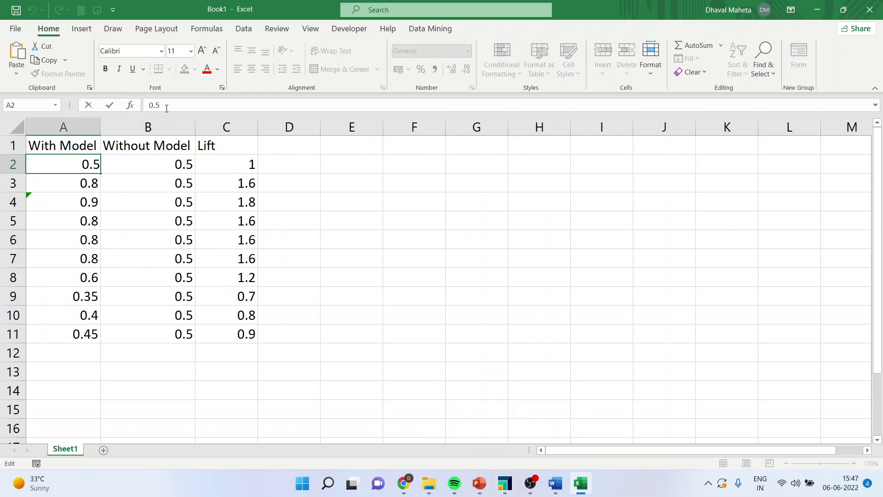
key("BackSpace")
key("BackSpace")
key("BackSpace")
type("=1")
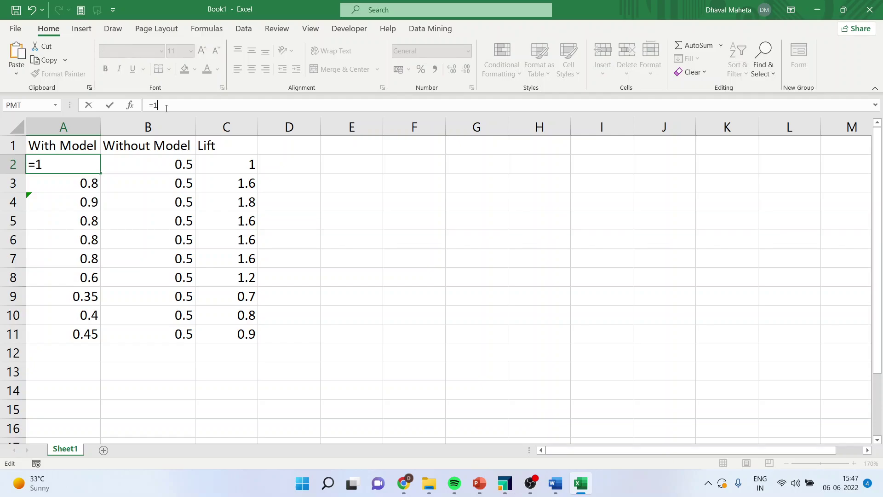
type("0/28")
key("Return")
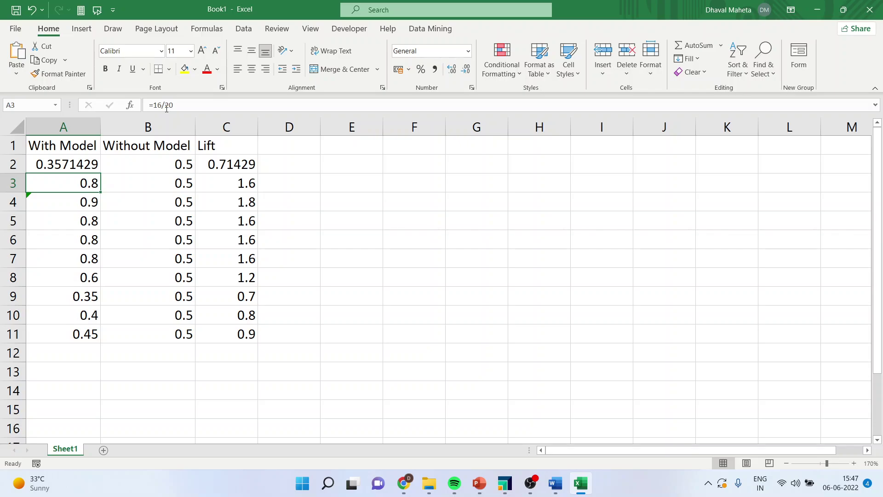
key("ctrl+z")
key("ctrl+z")
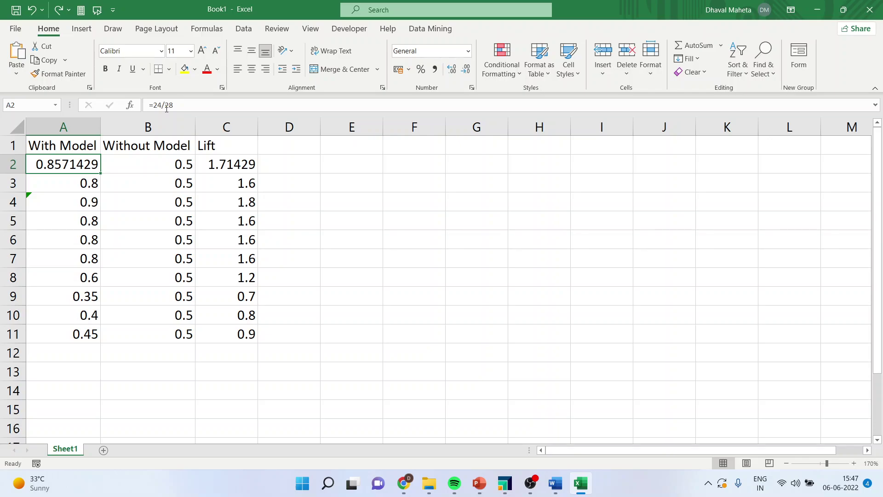
Check the second bar of RapidMiner's lift chart, and set With Model cell A3 in Excel to =24/27.
left_click(504, 481)
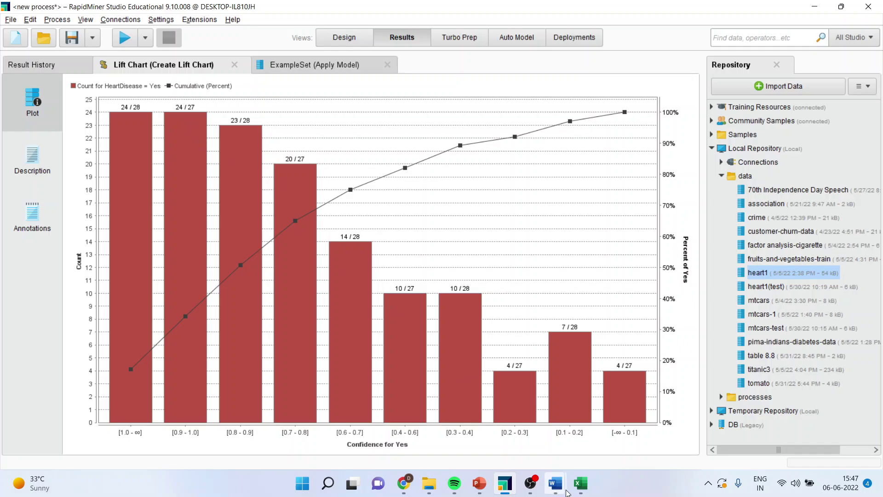
left_click(581, 482)
left_click(78, 168)
left_click(79, 183)
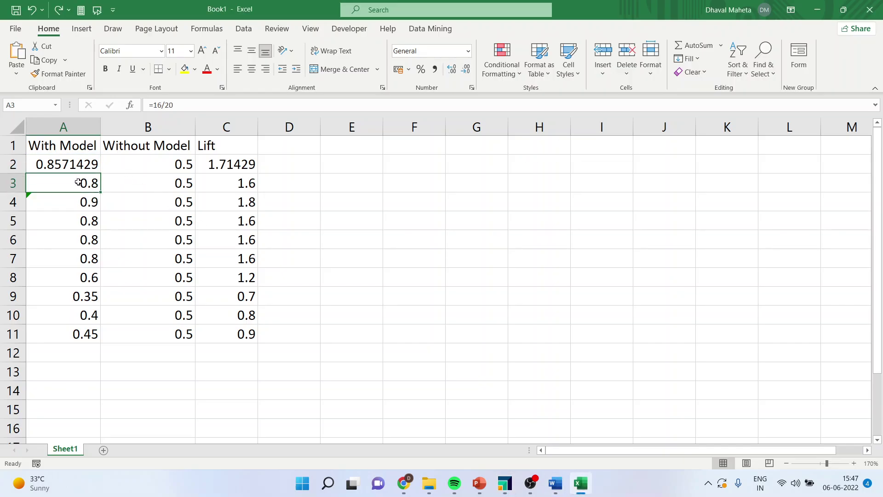
type("=24/2")
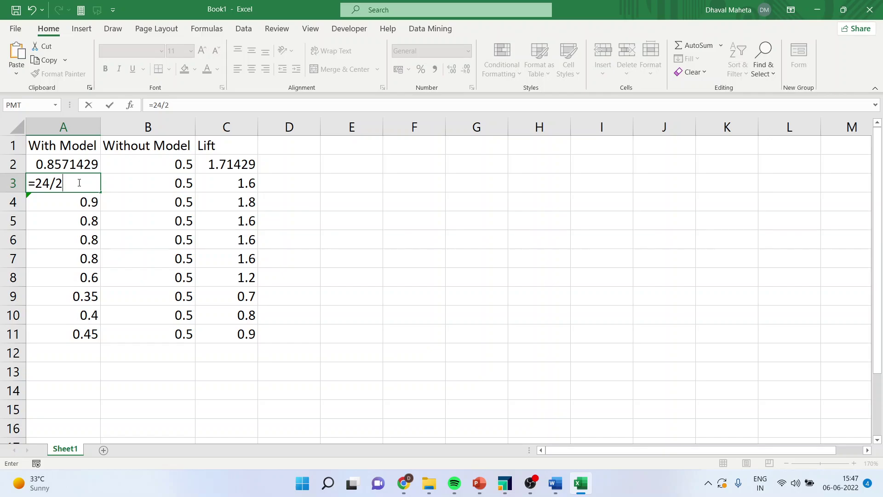
type("7")
key("Return")
left_click(78, 183)
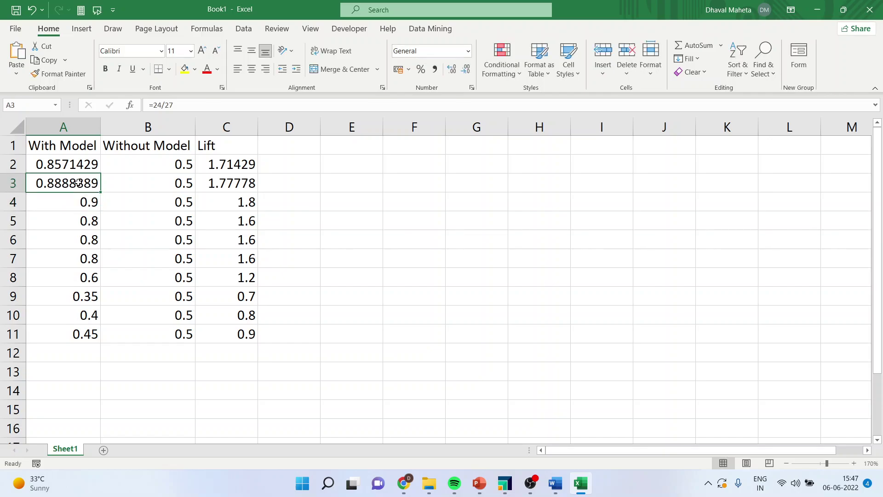
left_click(168, 184)
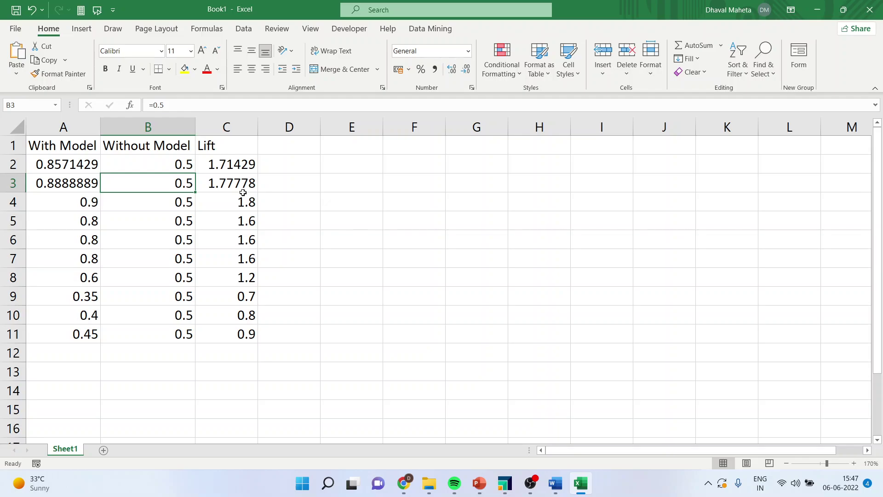
Check the third bar of RapidMiner's lift chart, and set With Model cell A4 in Excel to =23/28.
left_click(504, 483)
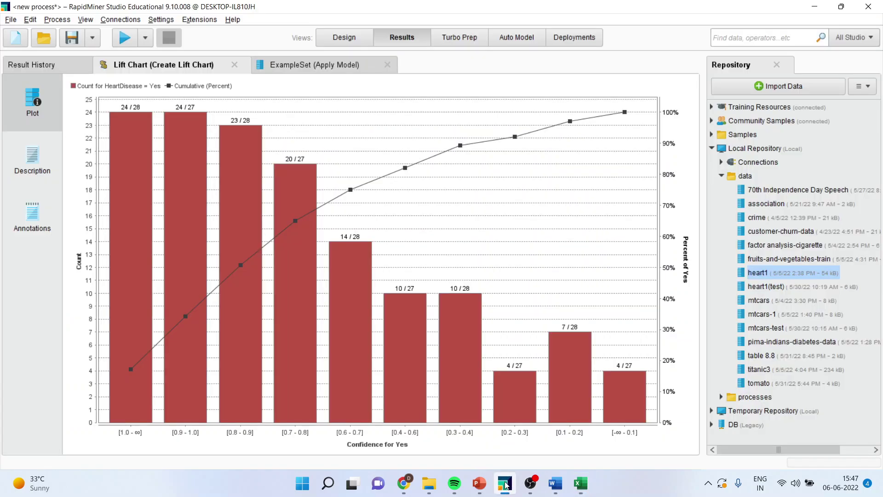
left_click(581, 483)
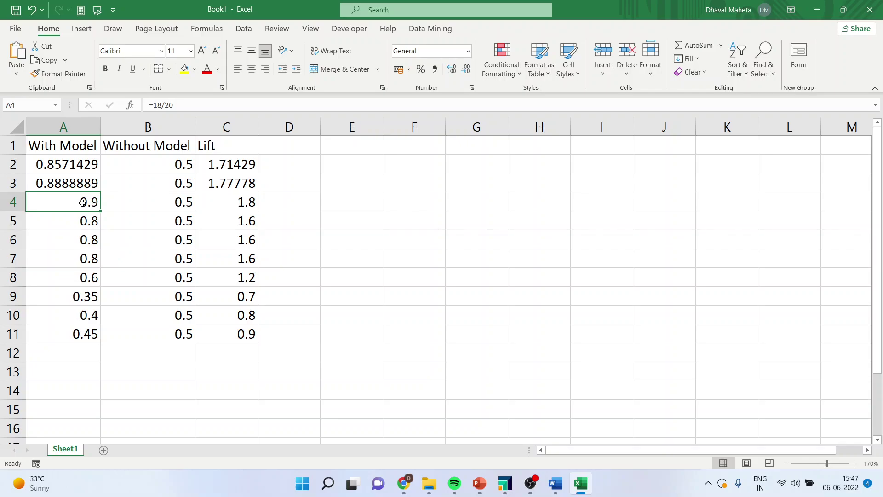
type("=23/28")
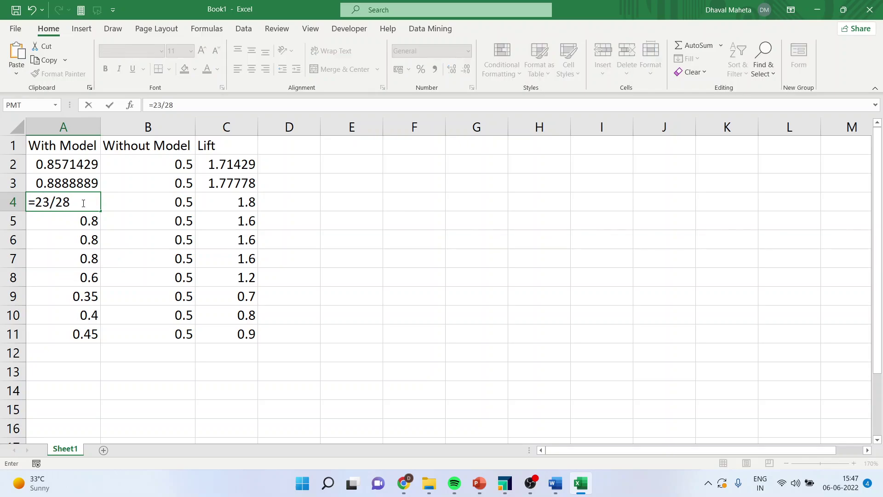
key("Return")
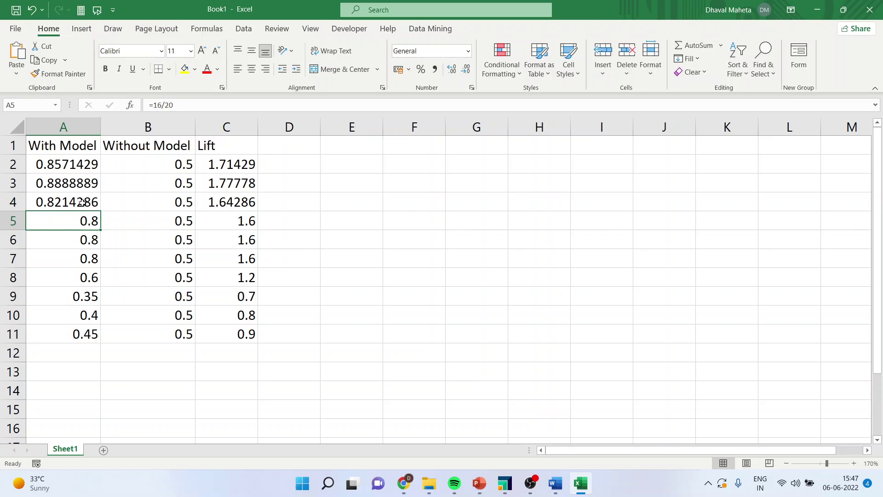
Review the lift chart in RapidMiner, and switch to PowerPoint to present the closing Thank You slide full screen.
key("alt+Tab")
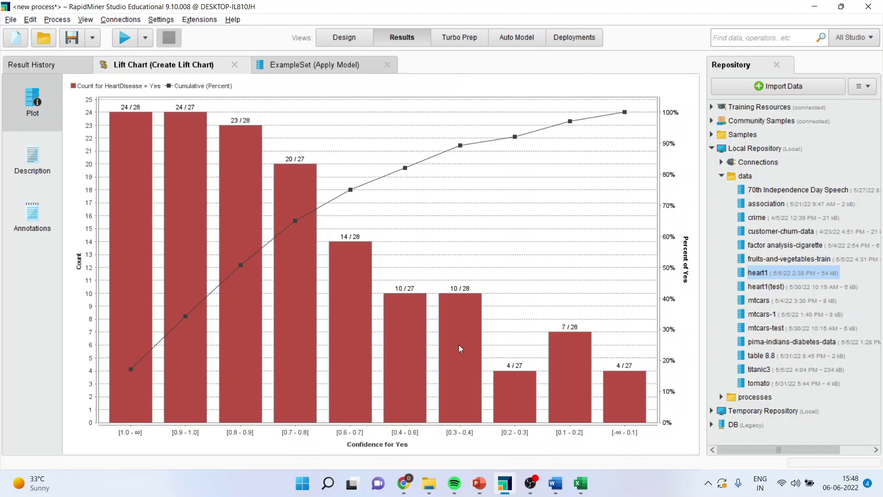
left_click(478, 480)
left_click(89, 319)
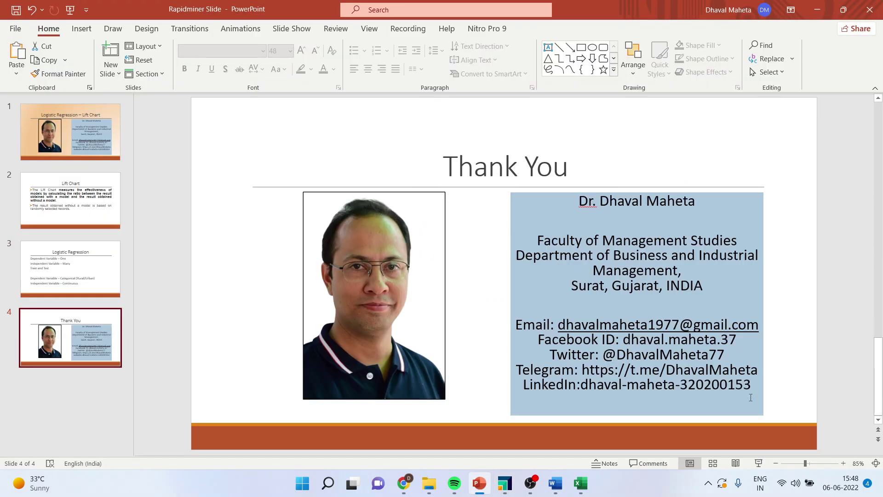
left_click(758, 463)
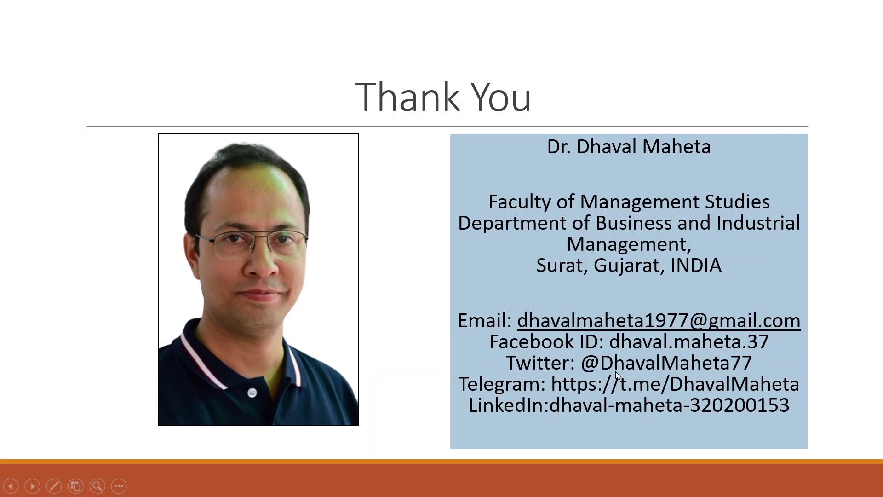